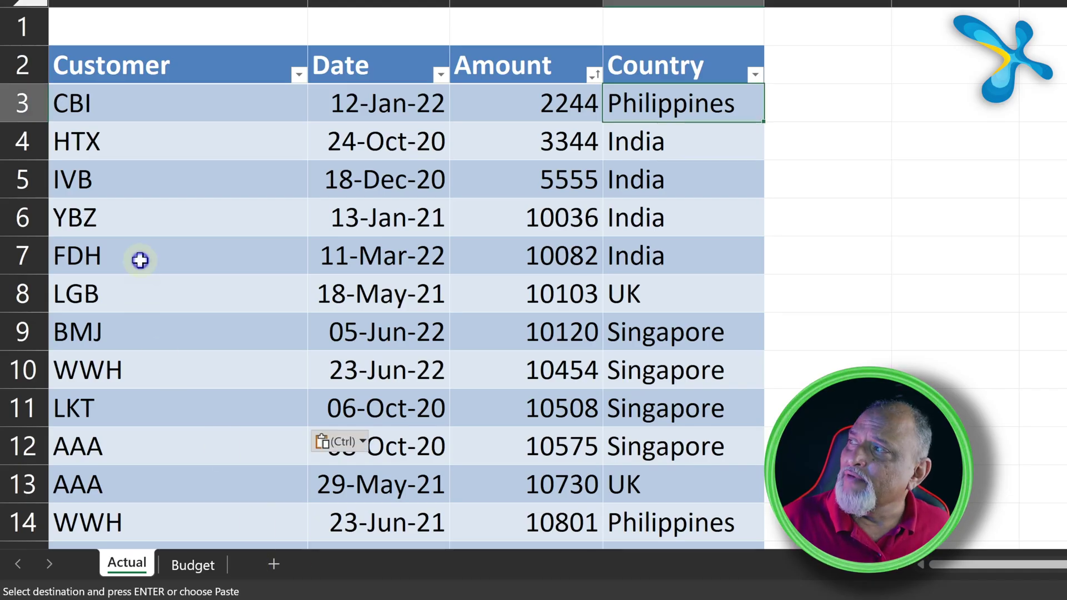
Point out the FDH transaction in row 7 and its country, India.
{"action": "left_click", "coordinate": [179, 262]}
{"action": "left_click", "coordinate": [663, 255]}
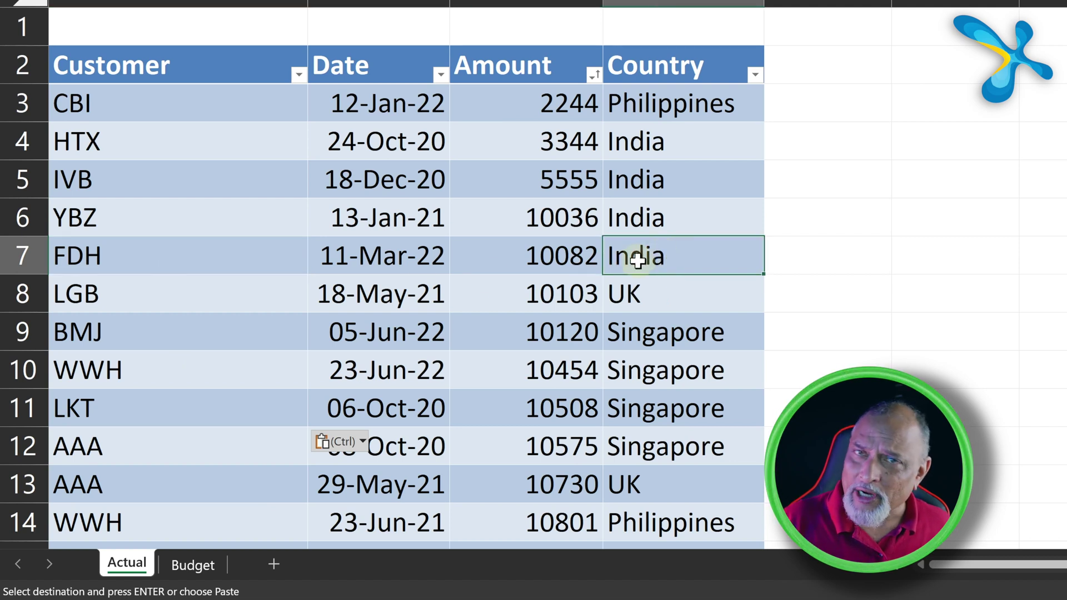
Show the Budget sheet's country budgets, pointing out India's budget entry.
{"action": "left_click", "coordinate": [189, 569]}
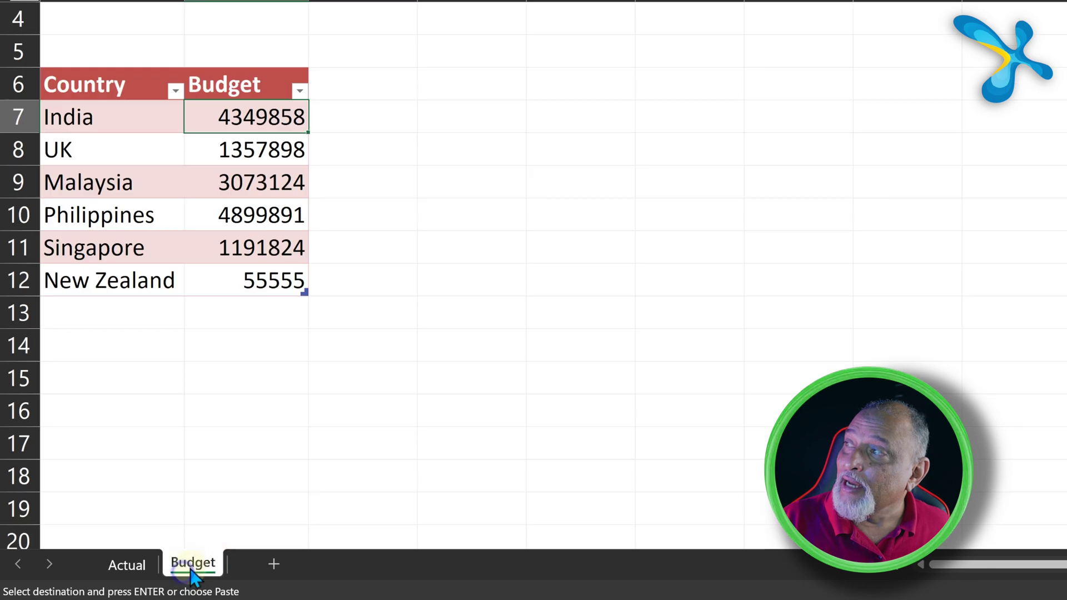
{"action": "left_click", "coordinate": [133, 135]}
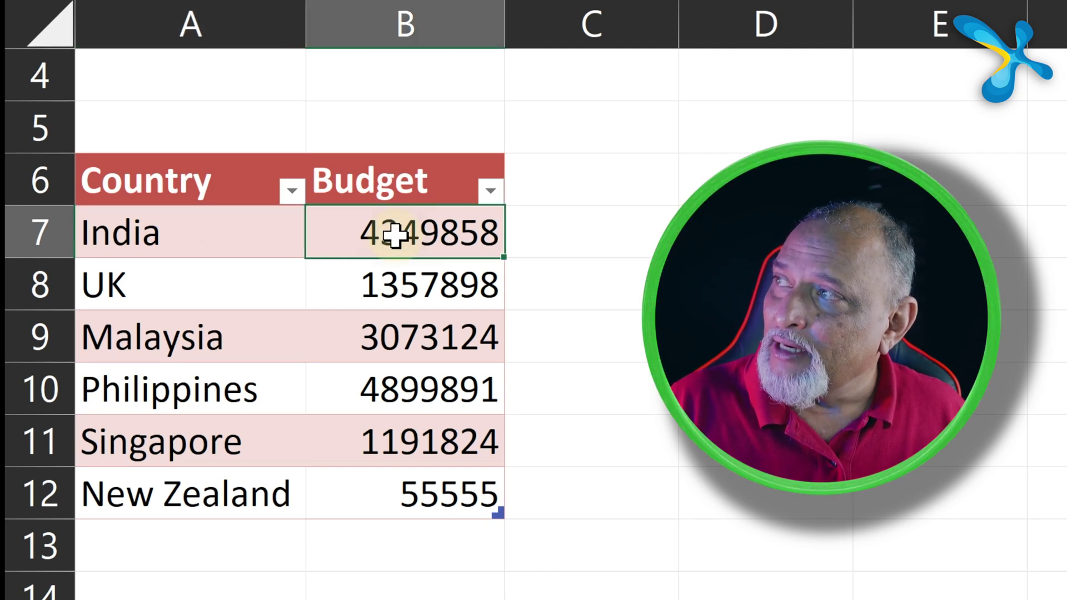
{"action": "left_click", "coordinate": [169, 222]}
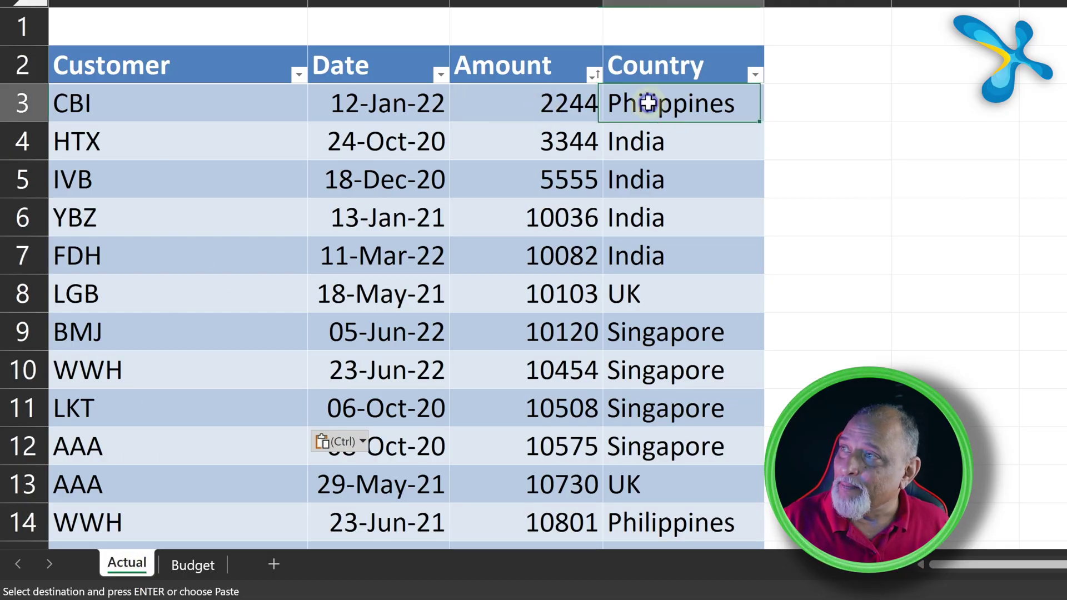
Highlight the repeating Country values in D3:D12, noting the repeated India entries.
{"action": "left_click_drag", "start_coordinate": [648, 105], "coordinate": [660, 459]}
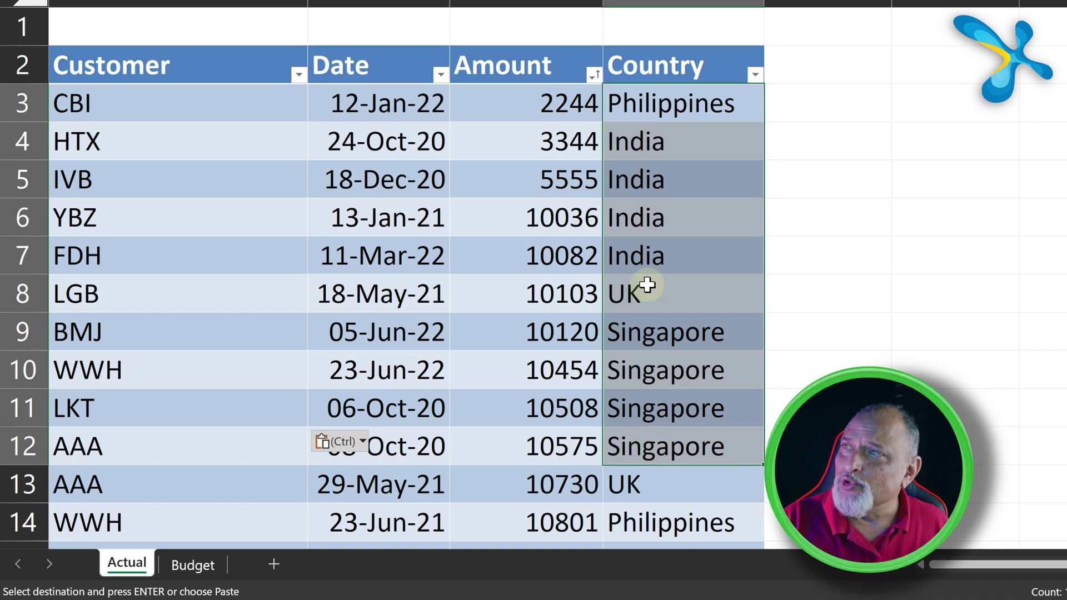
{"action": "left_click", "coordinate": [801, 71]}
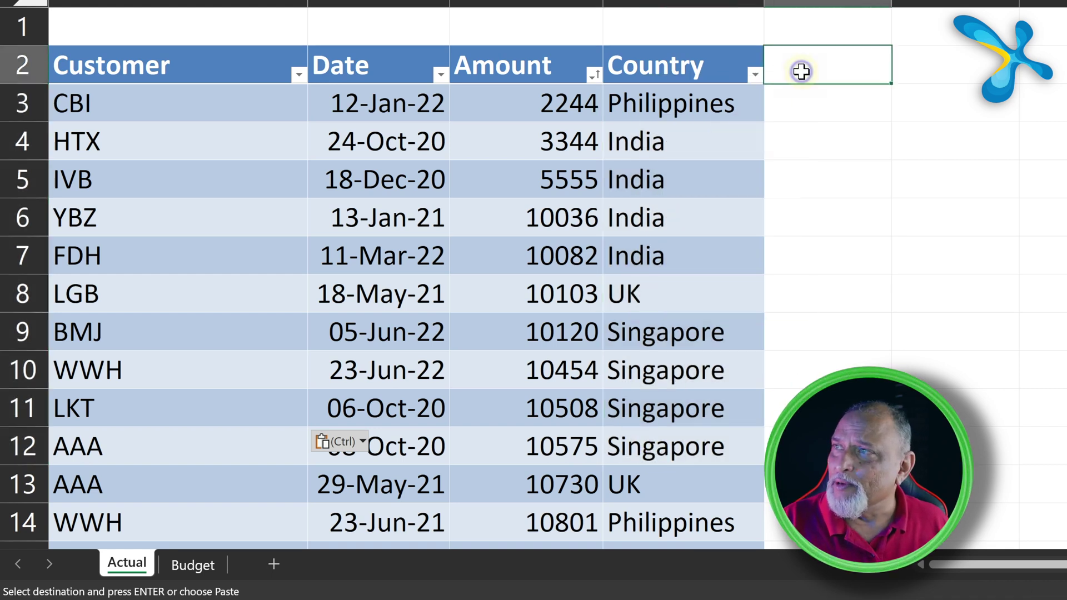
{"action": "left_click", "coordinate": [804, 101]}
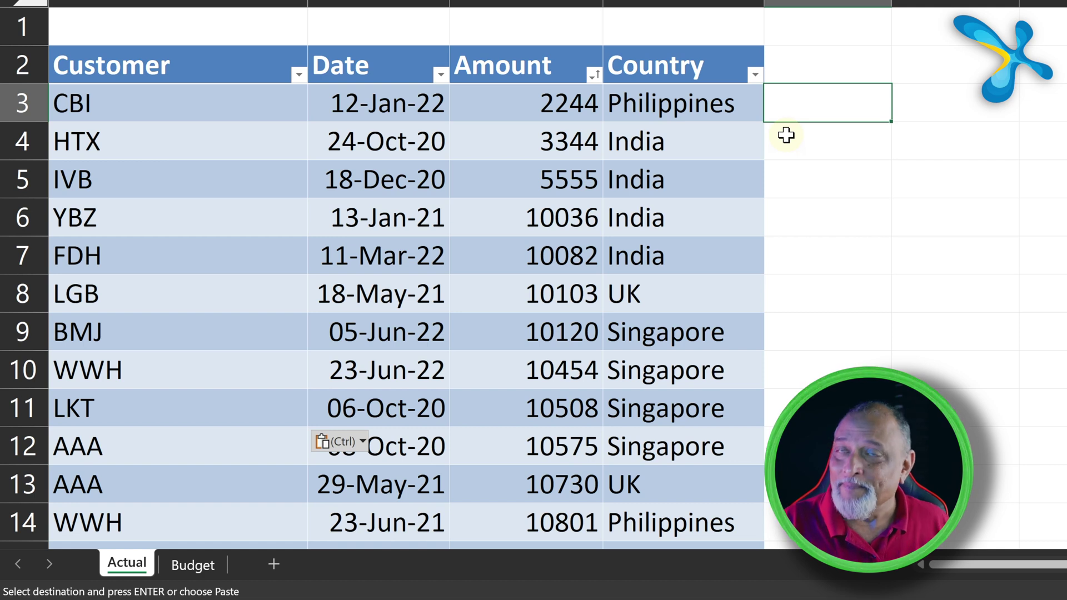
{"action": "left_click", "coordinate": [659, 174]}
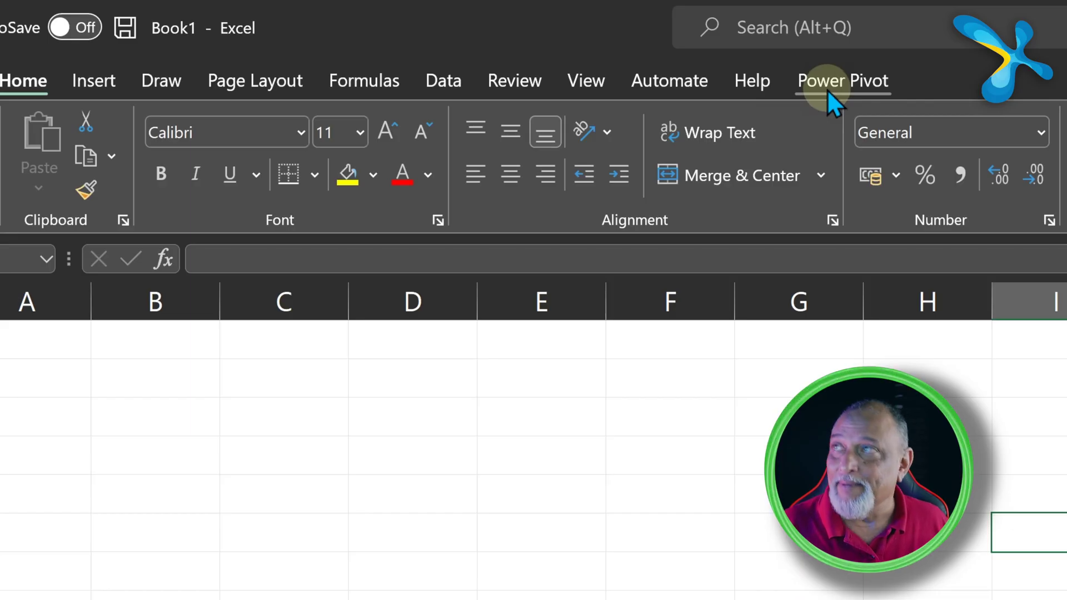
Import the Excel workbook 'Budget vs actual data - sample file - Copy.xlsx' into the Navigator.
{"action": "left_click", "coordinate": [419, 81]}
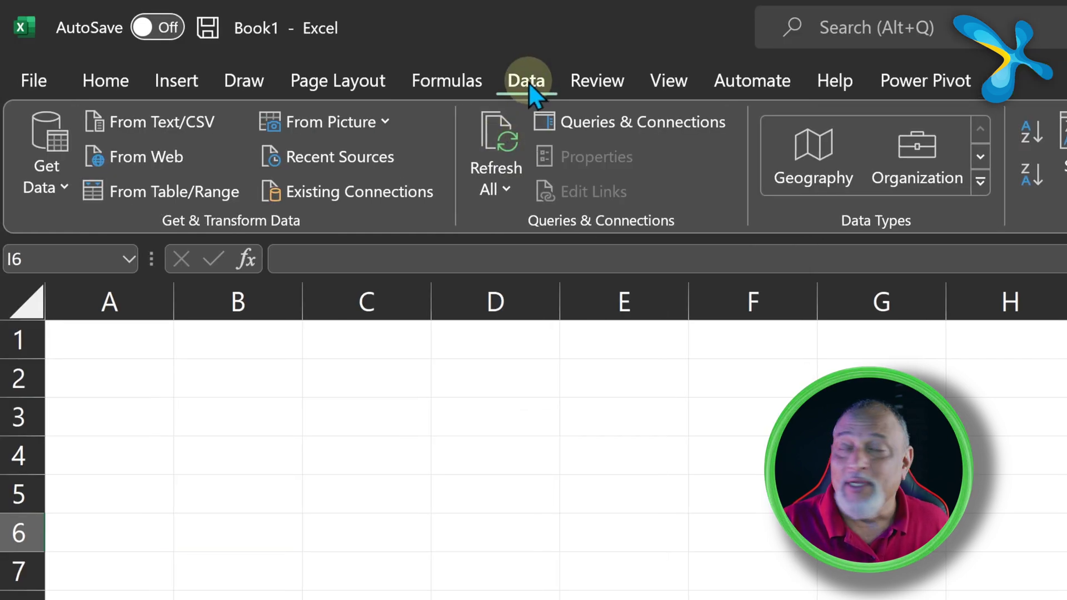
{"action": "left_click", "coordinate": [60, 186]}
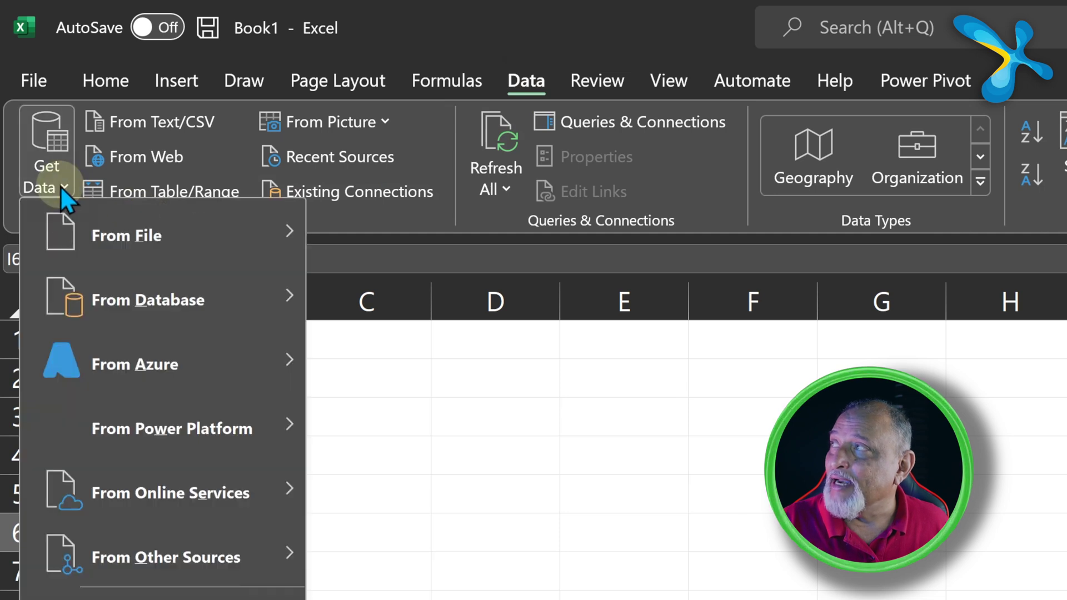
{"action": "mouse_move", "coordinate": [130, 231]}
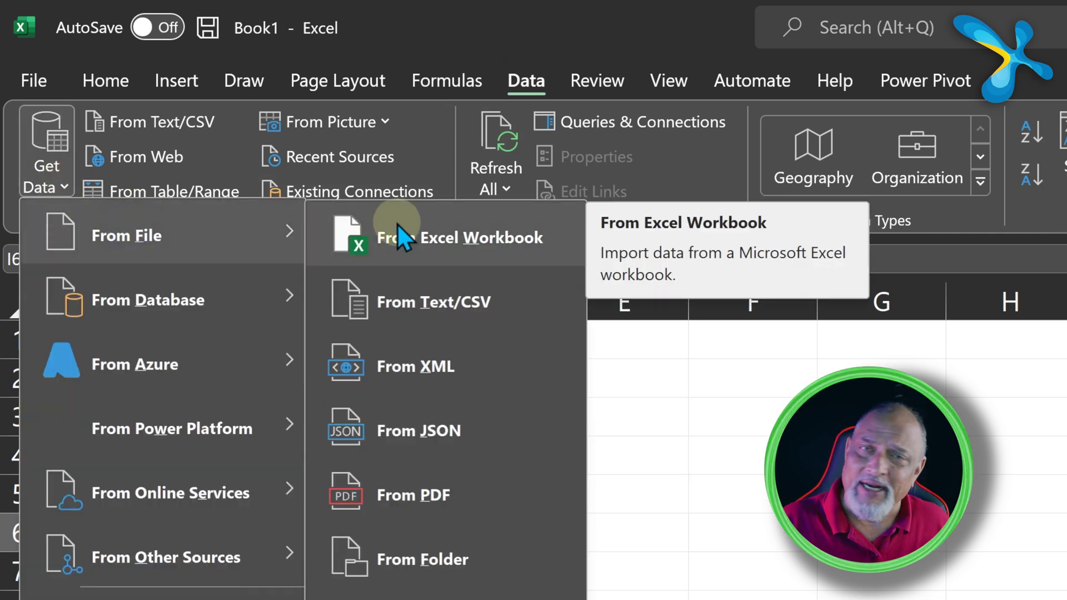
{"action": "left_click", "coordinate": [397, 223]}
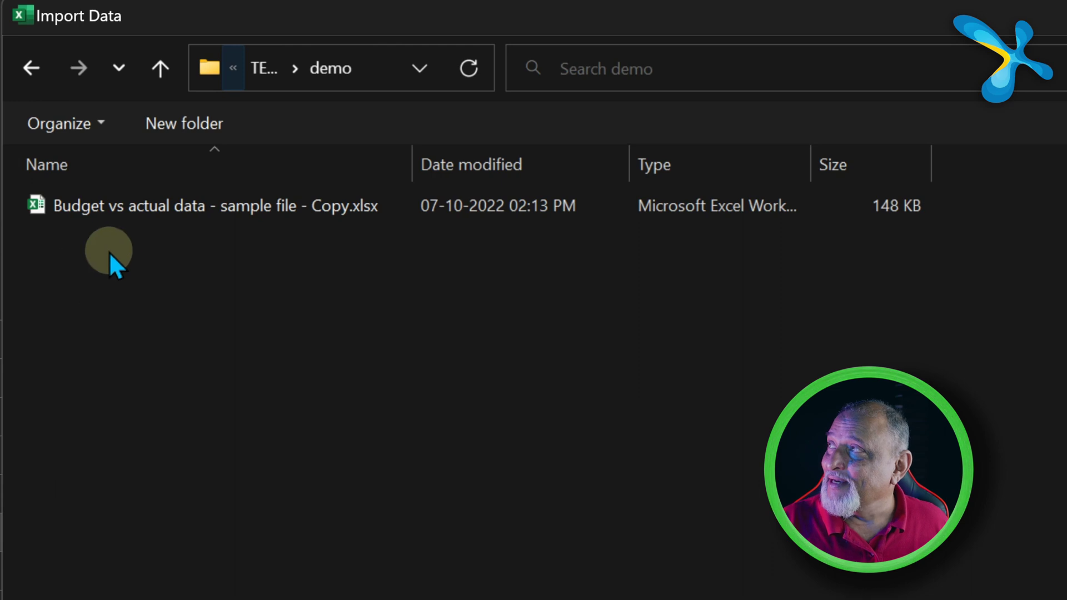
{"action": "left_click", "coordinate": [140, 210]}
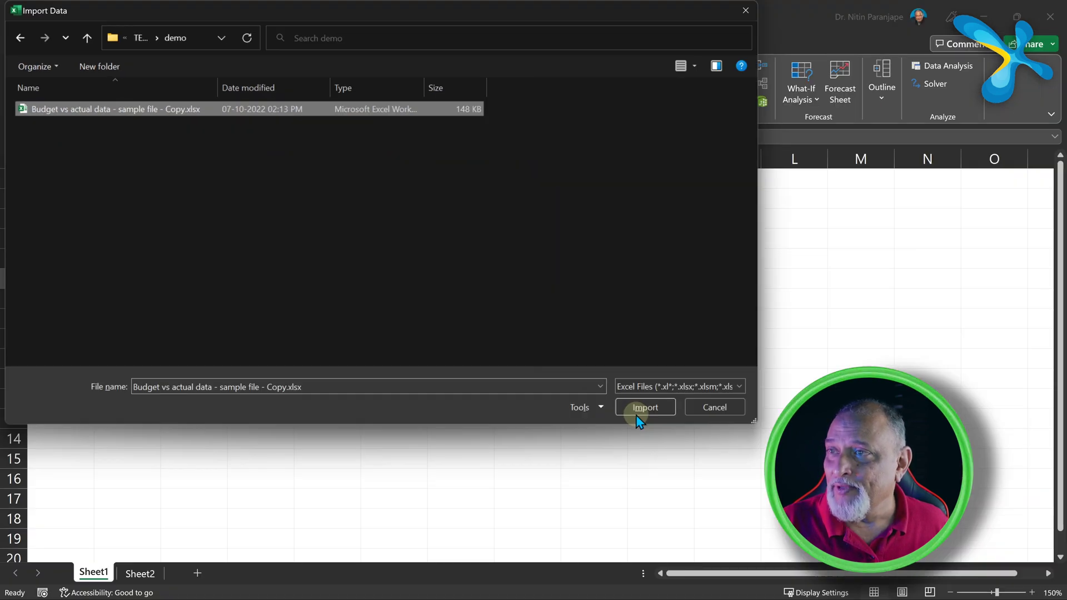
{"action": "left_click", "coordinate": [637, 411]}
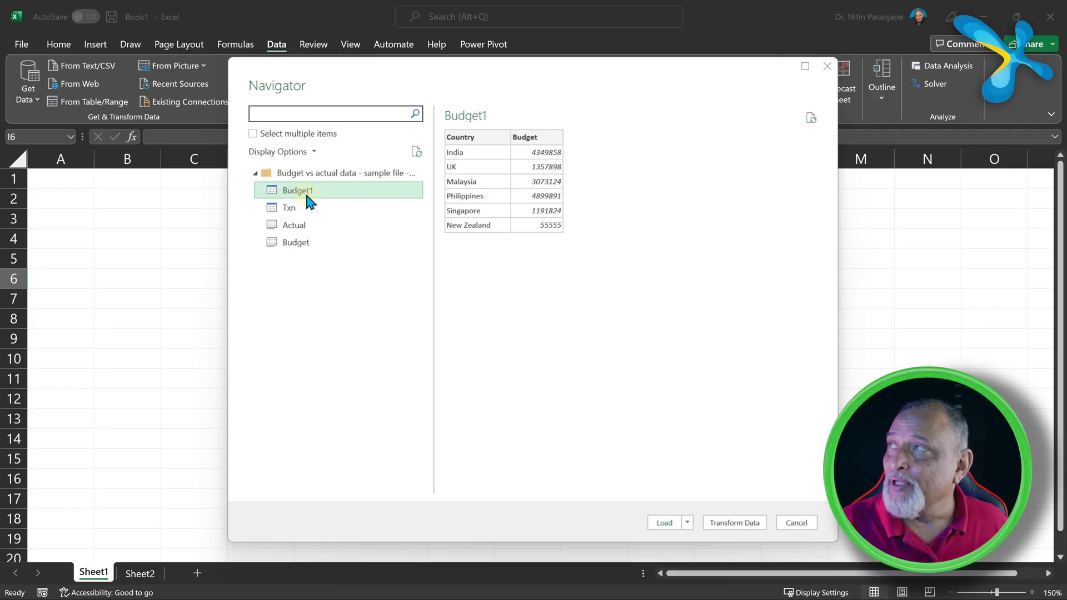
Select both the Budget1 and Txn tables to load as connections into the Data Model.
{"action": "left_click", "coordinate": [253, 134]}
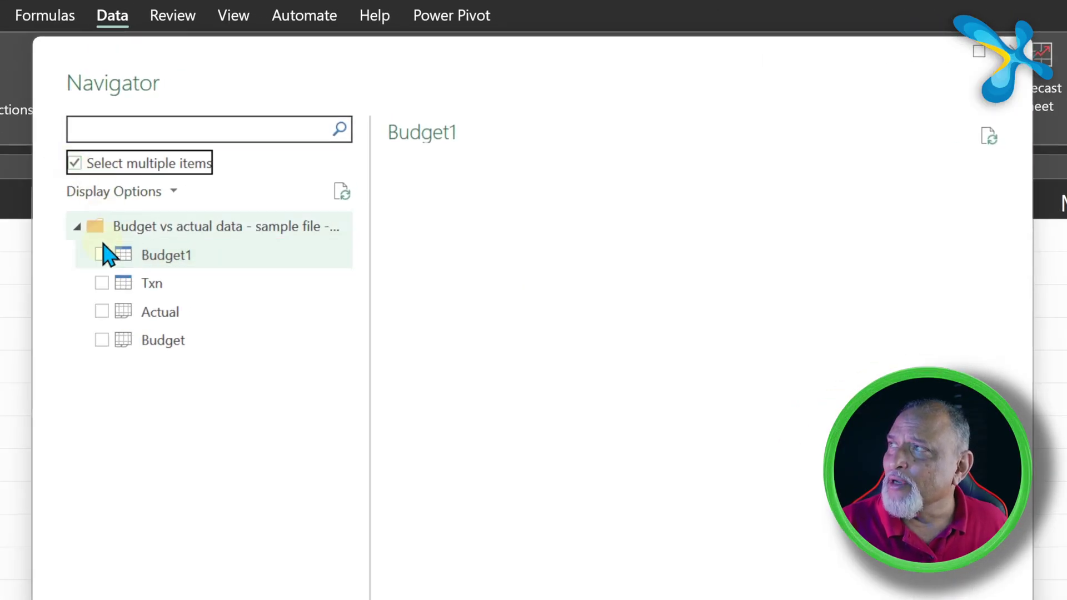
{"action": "left_click", "coordinate": [102, 255]}
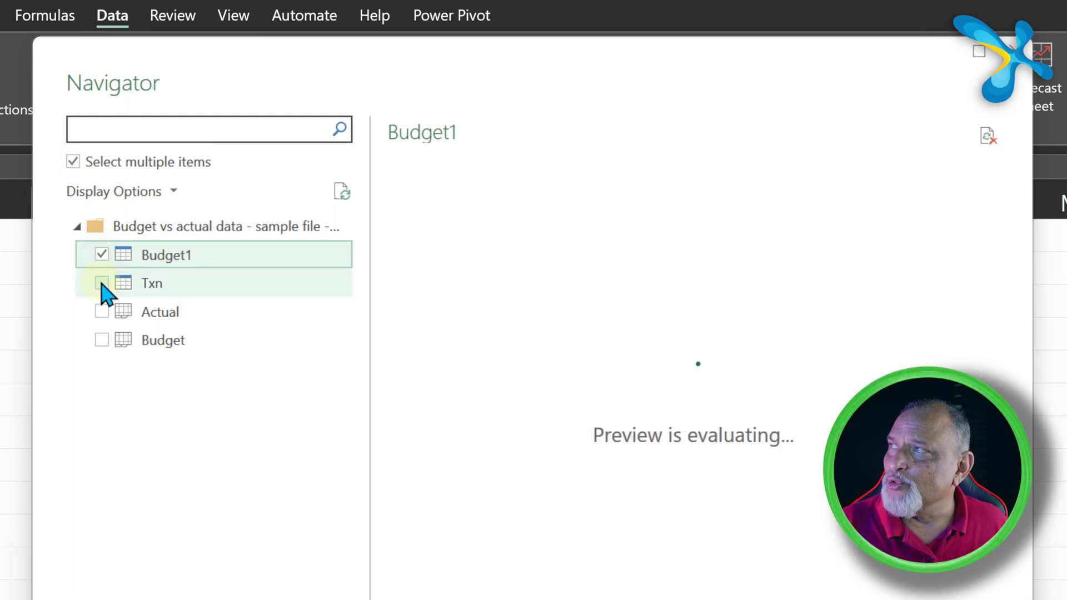
{"action": "left_click", "coordinate": [101, 283]}
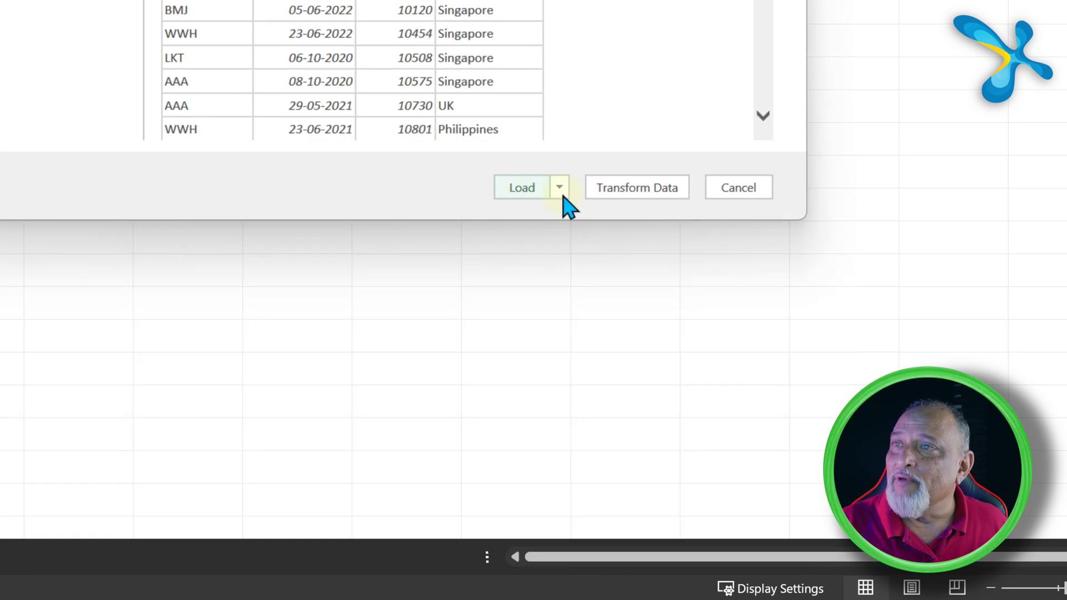
{"action": "left_click", "coordinate": [561, 192]}
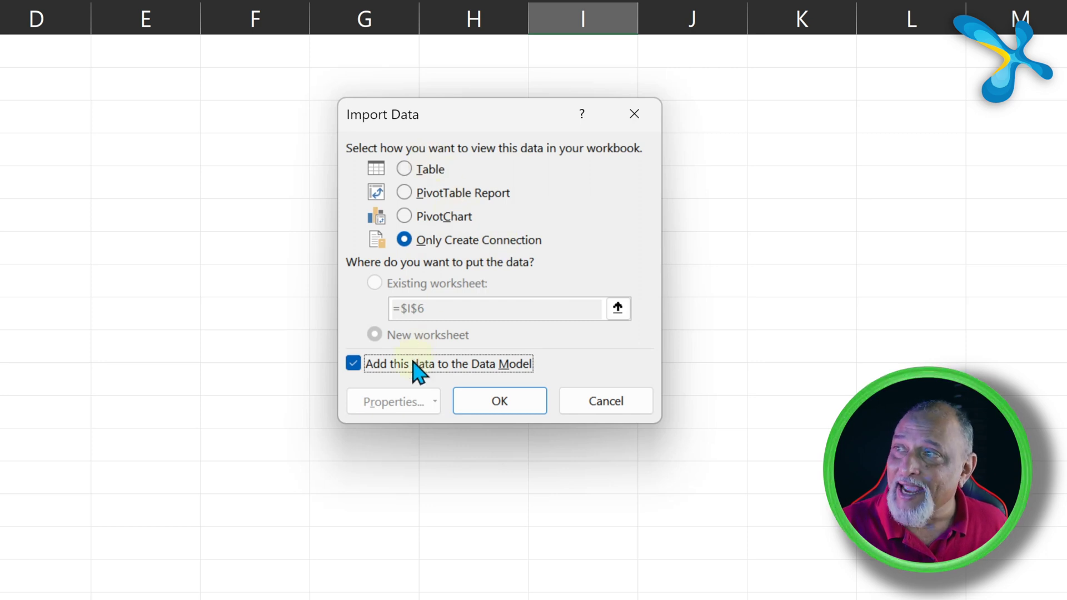
Confirm the connection-only load, giving Budget1 6 rows and Txn 206 rows.
{"action": "left_click", "coordinate": [478, 403]}
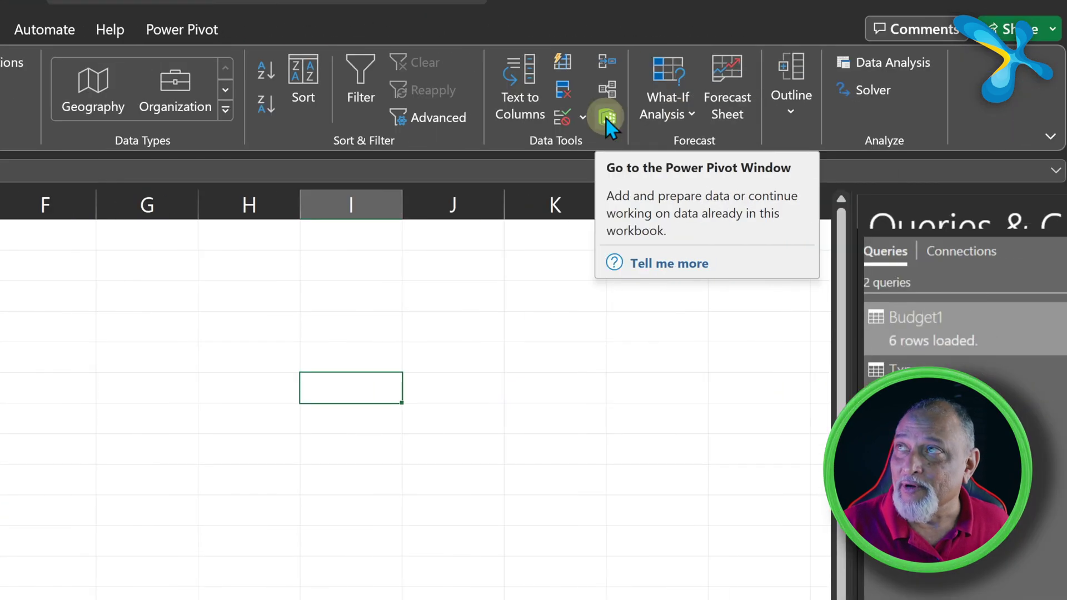
Open the Power Pivot Manage window and browse Budget1, then Txn's Country column.
{"action": "left_click", "coordinate": [181, 30]}
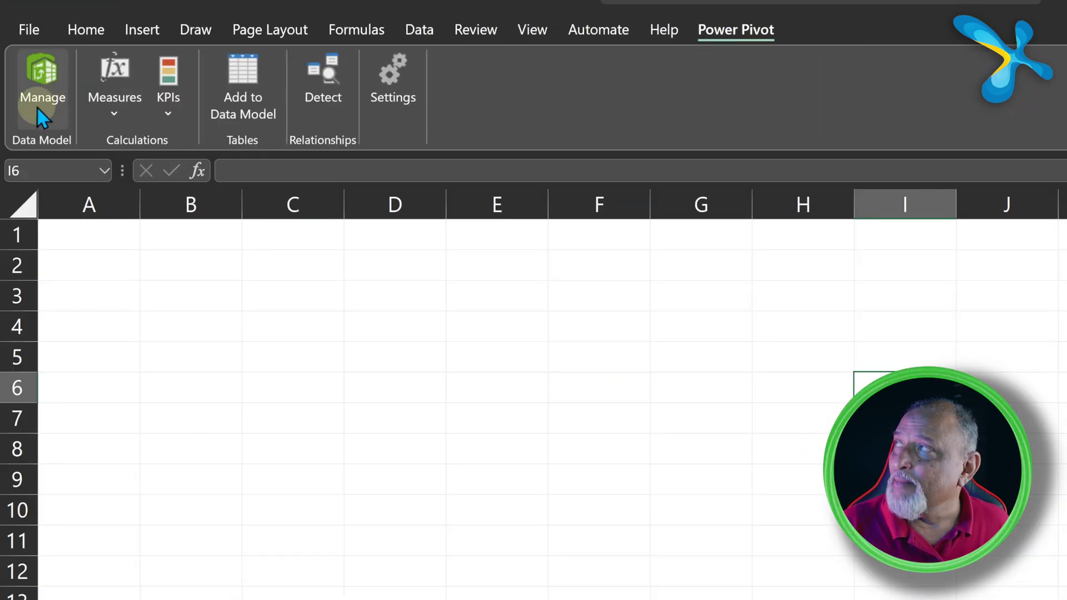
{"action": "left_click", "coordinate": [38, 109]}
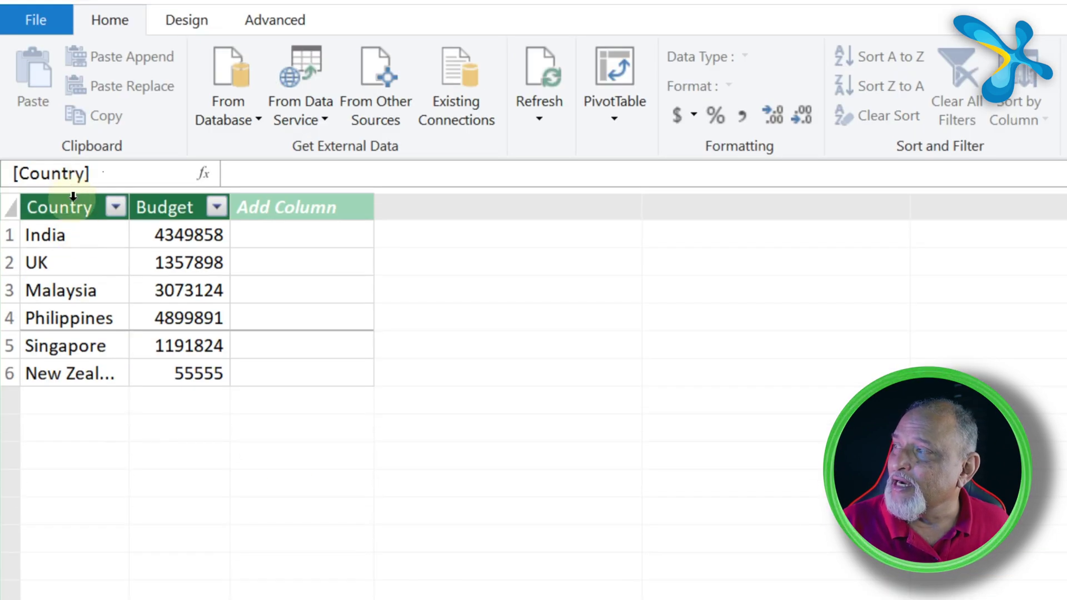
{"action": "left_click", "coordinate": [99, 564]}
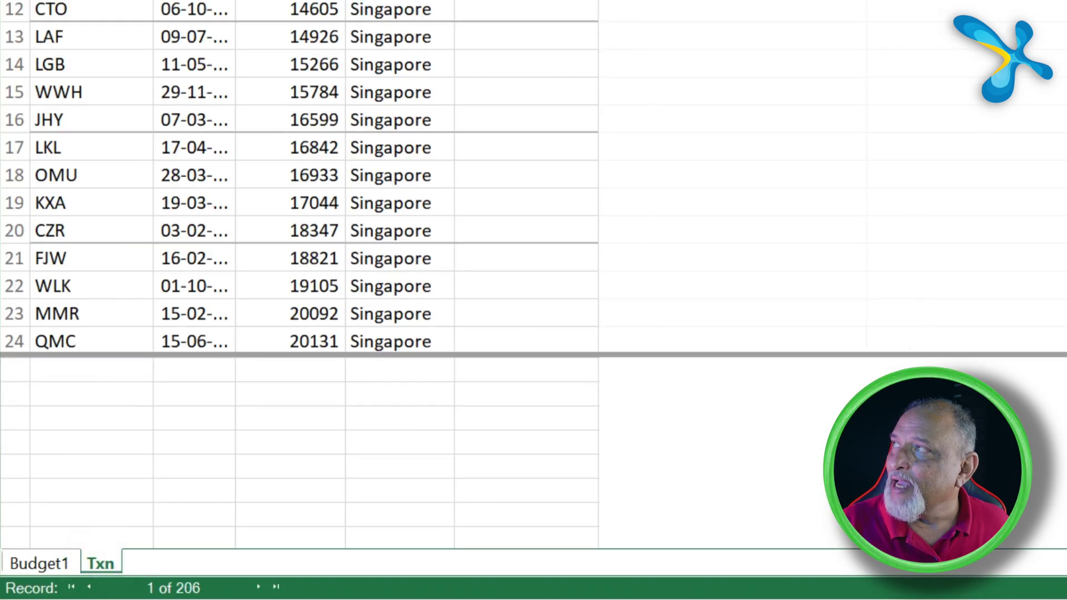
{"action": "left_click", "coordinate": [417, 231]}
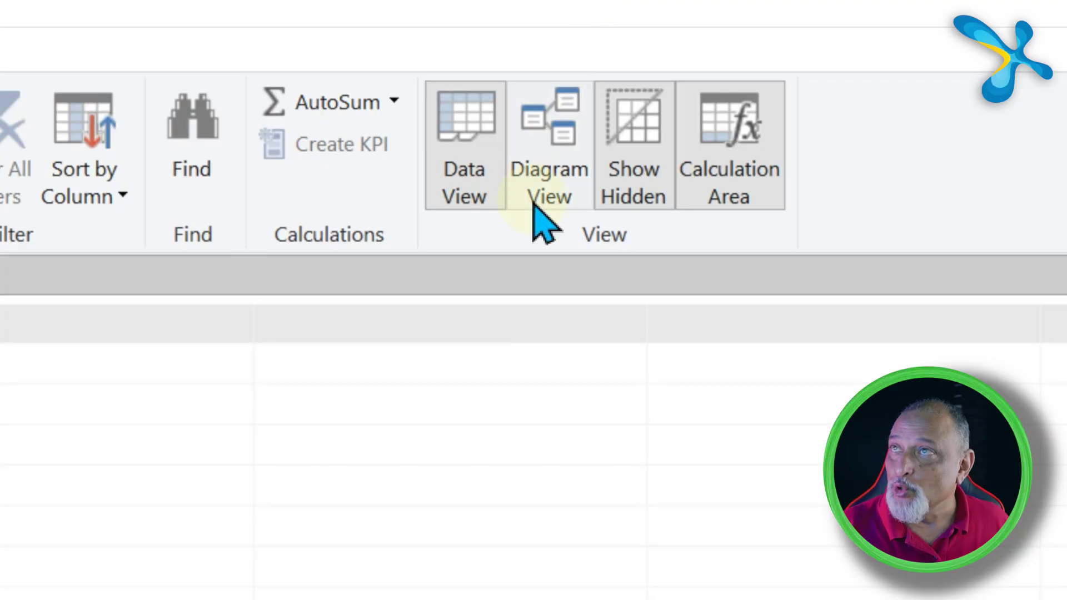
In Diagram View, link Txn's Country column to Budget1's Country column.
{"action": "left_click", "coordinate": [534, 204]}
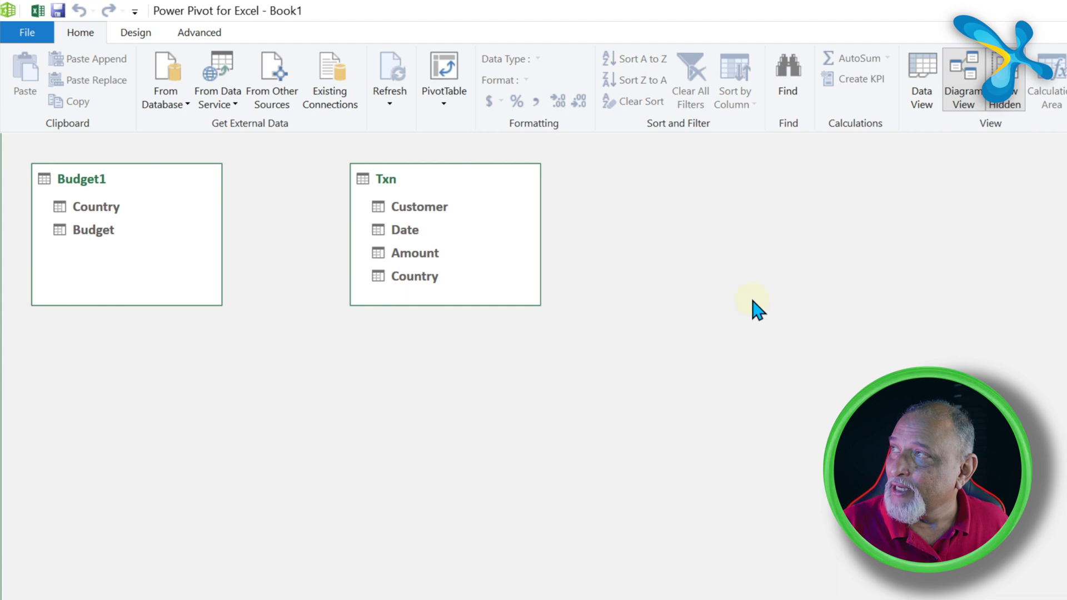
{"action": "left_click_drag", "start_coordinate": [416, 282], "coordinate": [99, 208]}
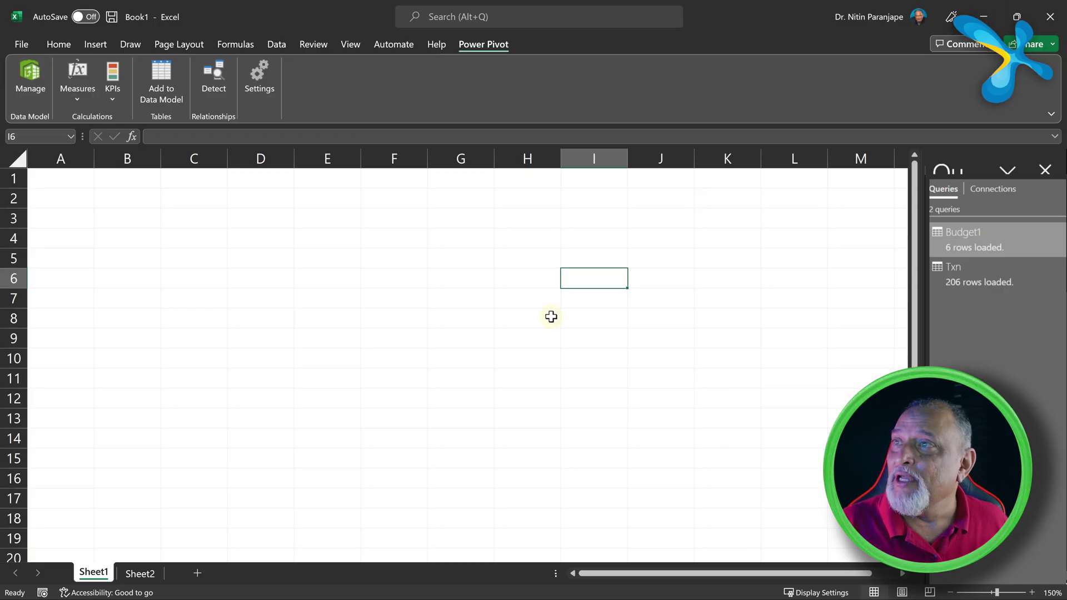
Insert a Data Model PivotTable at cell B4 and expand the Budget1 and Txn fields.
{"action": "left_click", "coordinate": [156, 238]}
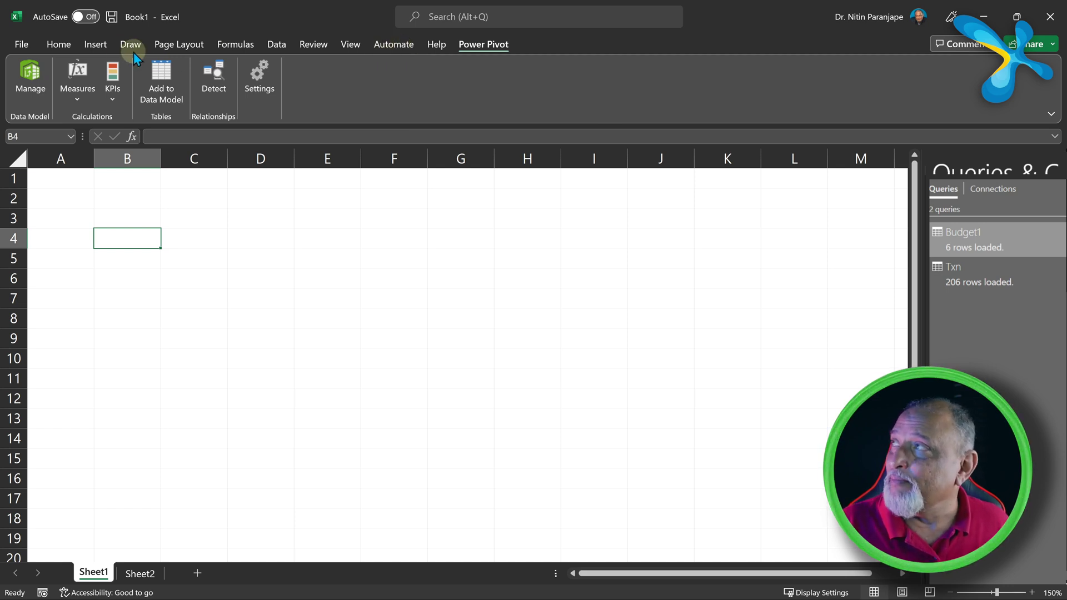
{"action": "left_click", "coordinate": [100, 46]}
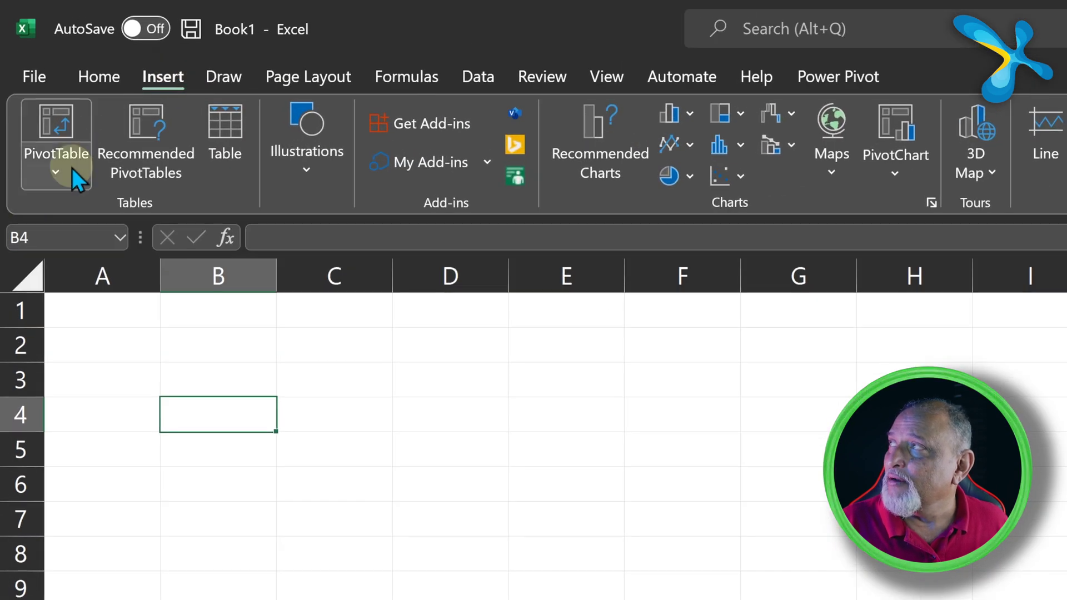
{"action": "left_click", "coordinate": [72, 169]}
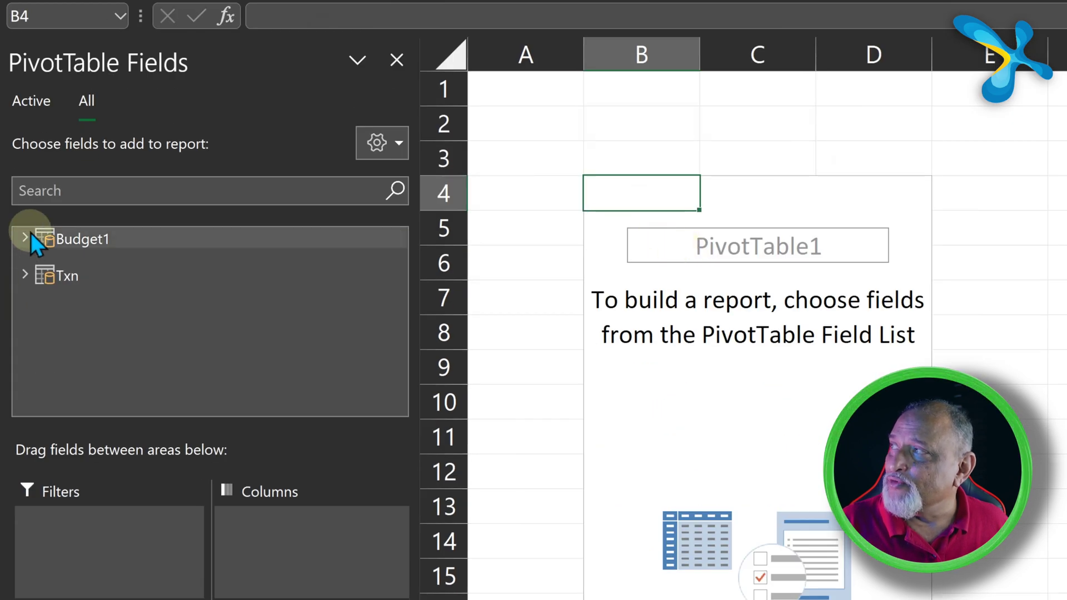
{"action": "left_click", "coordinate": [26, 239]}
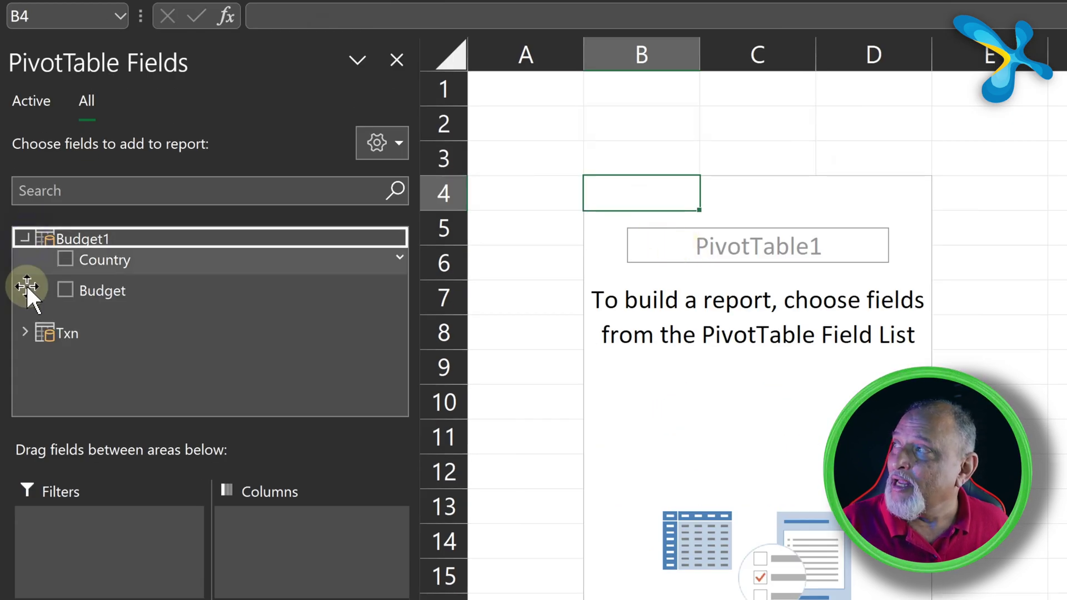
{"action": "left_click", "coordinate": [27, 332]}
Place Budget1 Country in Rows, and Txn Amount and Budget1 Budget in Values.
{"action": "scroll", "coordinate": [106, 305], "scroll_direction": "up", "scroll_amount": 1}
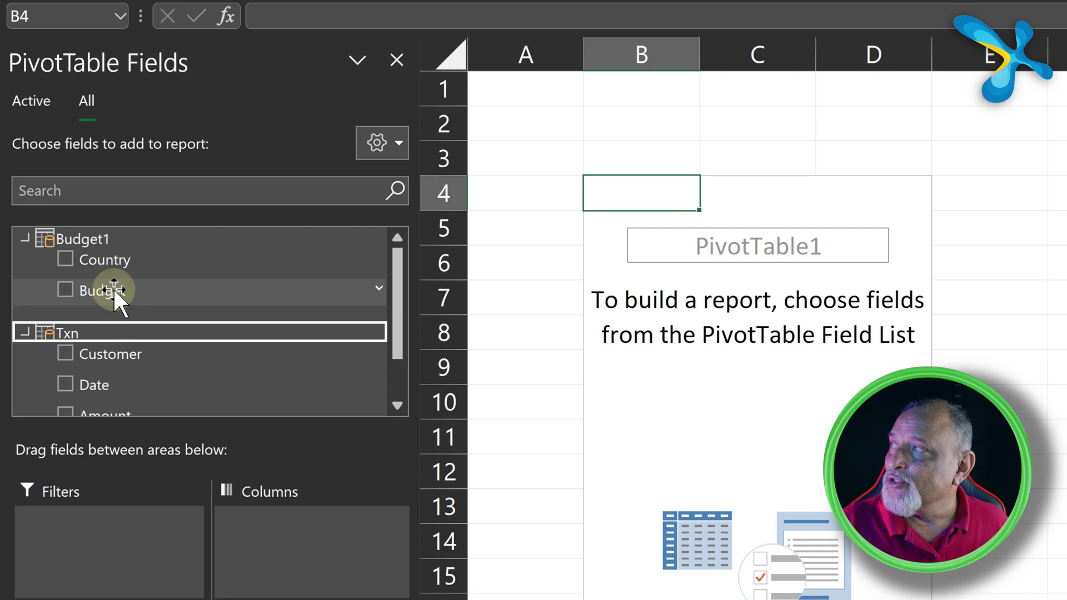
{"action": "left_click_drag", "start_coordinate": [112, 261], "coordinate": [145, 389]}
{"action": "scroll", "coordinate": [127, 334], "scroll_direction": "up", "scroll_amount": 2}
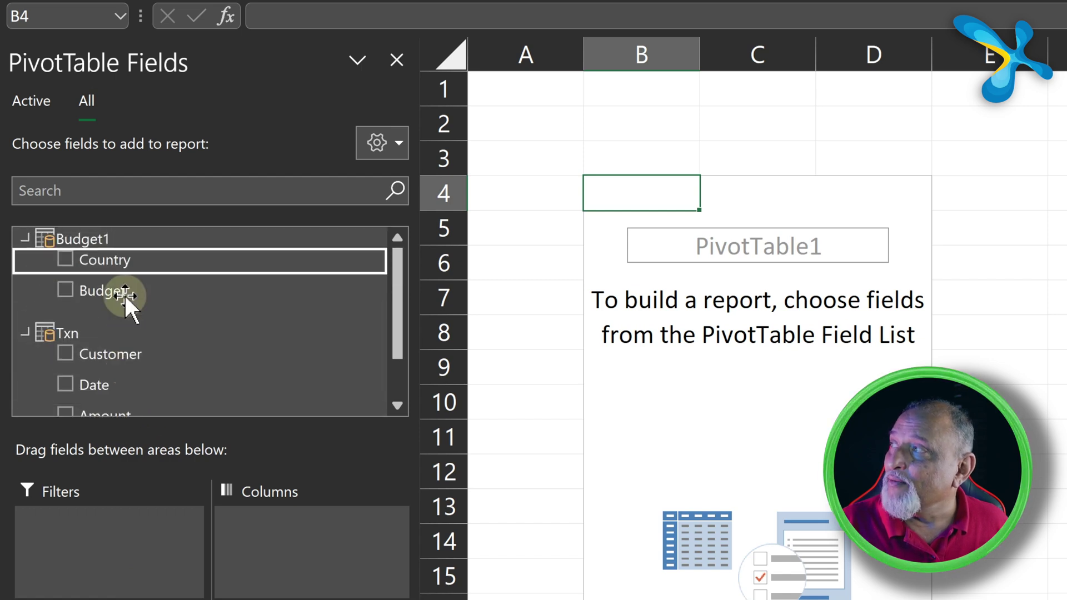
{"action": "left_click_drag", "start_coordinate": [120, 271], "coordinate": [80, 508]}
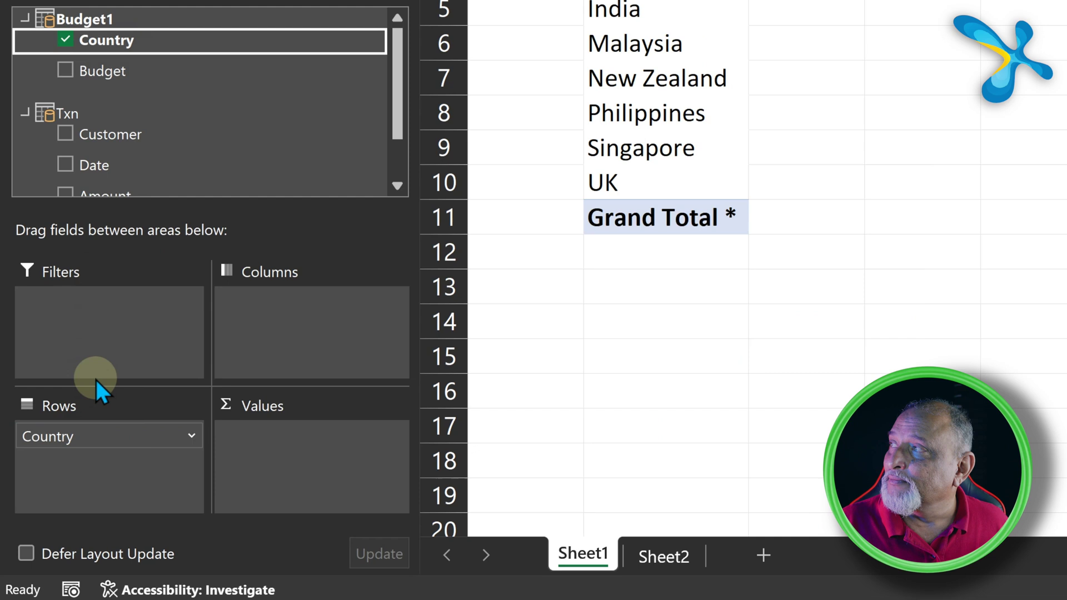
{"action": "scroll", "coordinate": [141, 315], "scroll_direction": "down", "scroll_amount": 2}
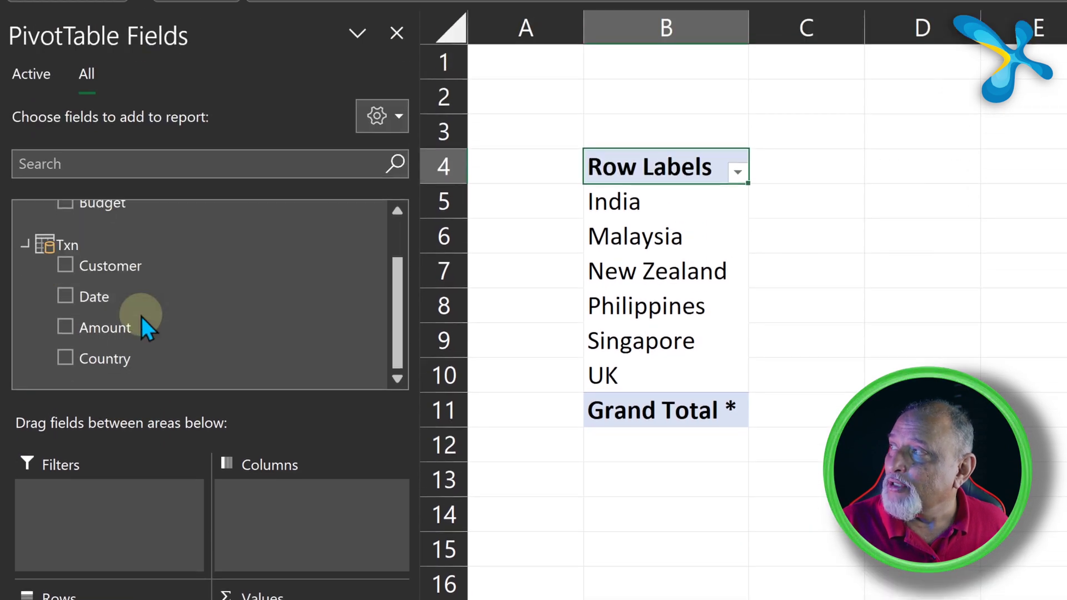
{"action": "left_click_drag", "start_coordinate": [139, 328], "coordinate": [282, 599]}
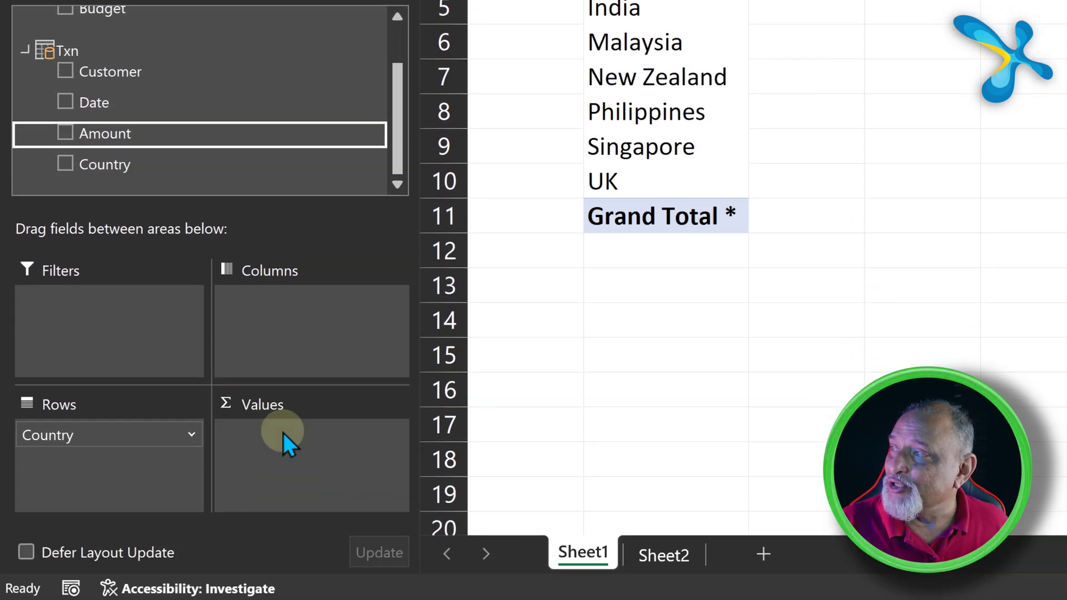
{"action": "left_click_drag", "start_coordinate": [282, 432], "coordinate": [285, 421]}
{"action": "scroll", "coordinate": [123, 128], "scroll_direction": "up", "scroll_amount": 2}
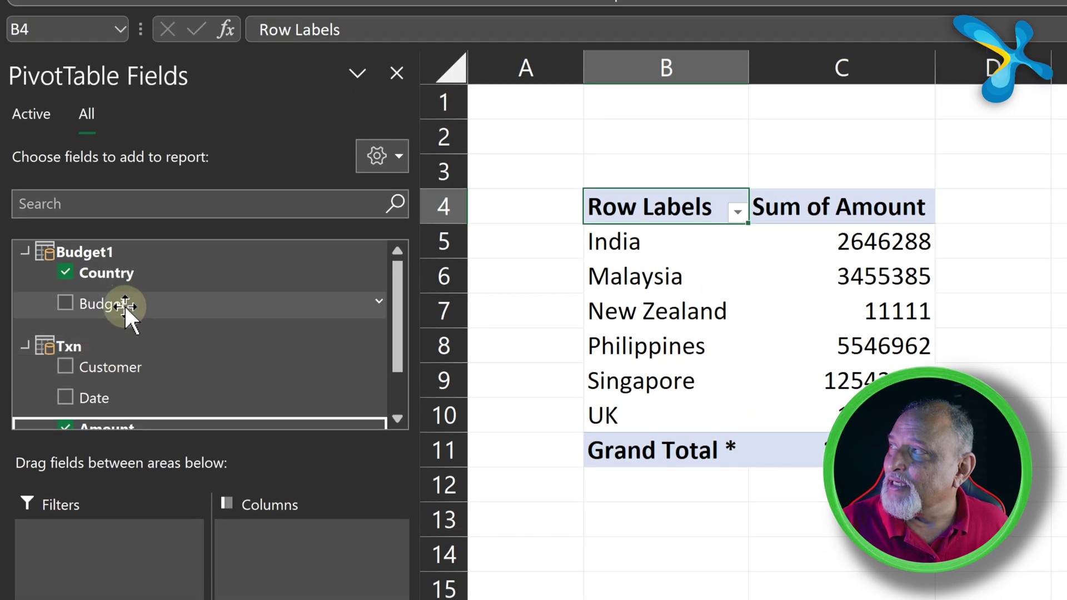
{"action": "left_click_drag", "start_coordinate": [124, 305], "coordinate": [334, 448]}
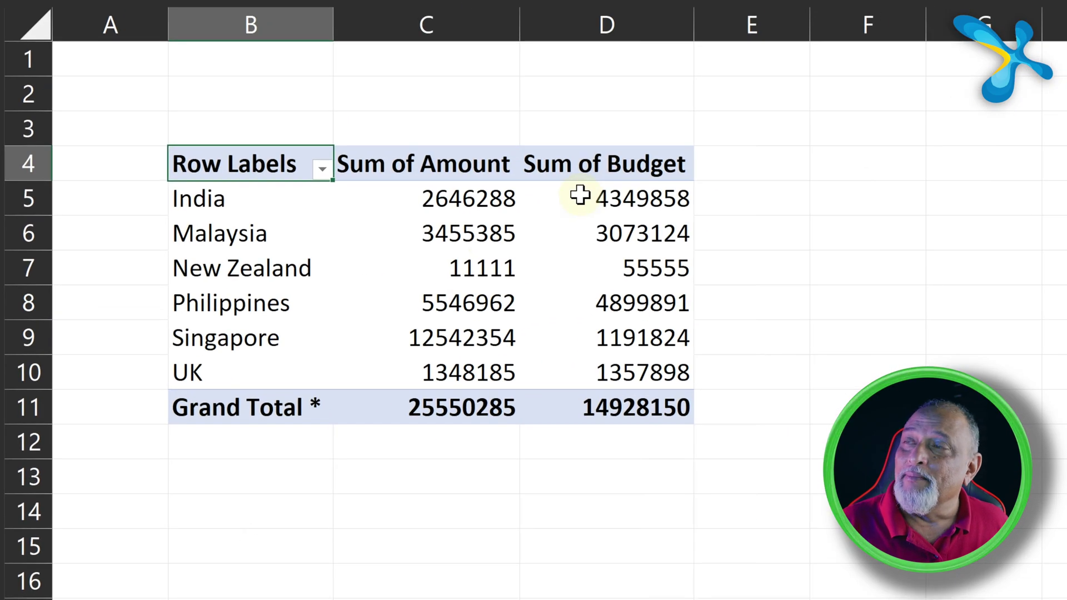
Check PivotTable Analyze's Fields, Items & Sets, finding Calculated Field unavailable.
{"action": "mouse_move", "coordinate": [580, 195]}
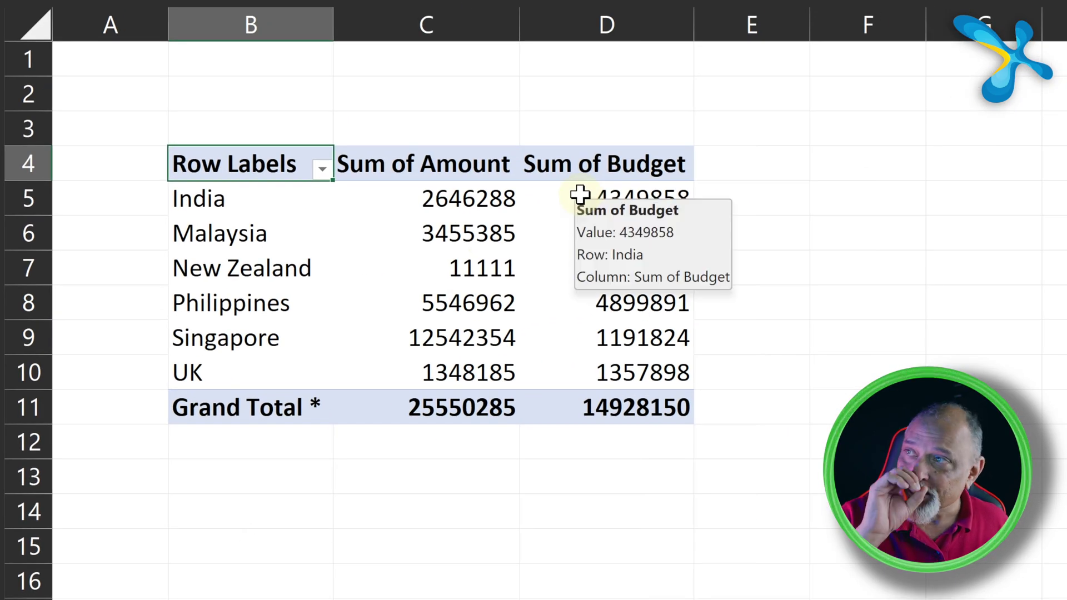
{"action": "left_click", "coordinate": [755, 200]}
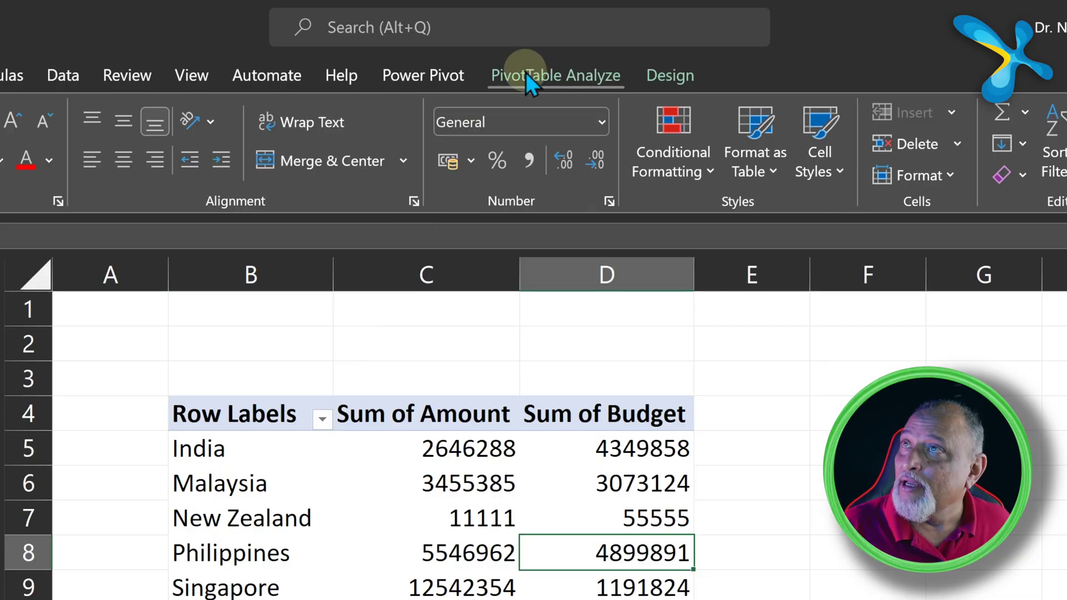
{"action": "left_click", "coordinate": [526, 72]}
{"action": "left_click", "coordinate": [623, 173]}
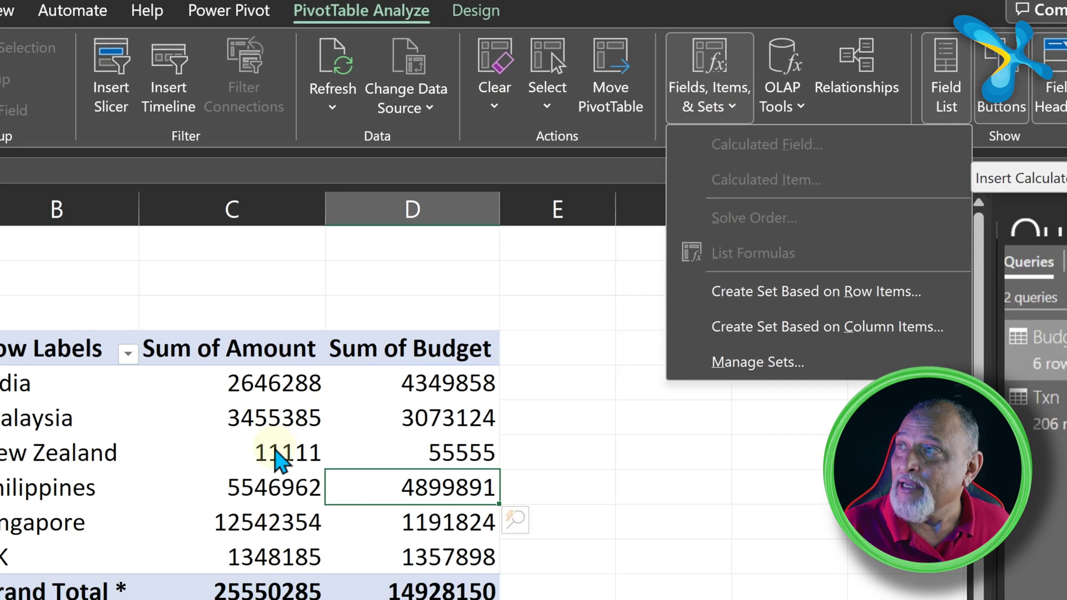
{"action": "key", "text": "Escape"}
Start a new measure from Power Pivot's Measures menu.
{"action": "mouse_move", "coordinate": [160, 518]}
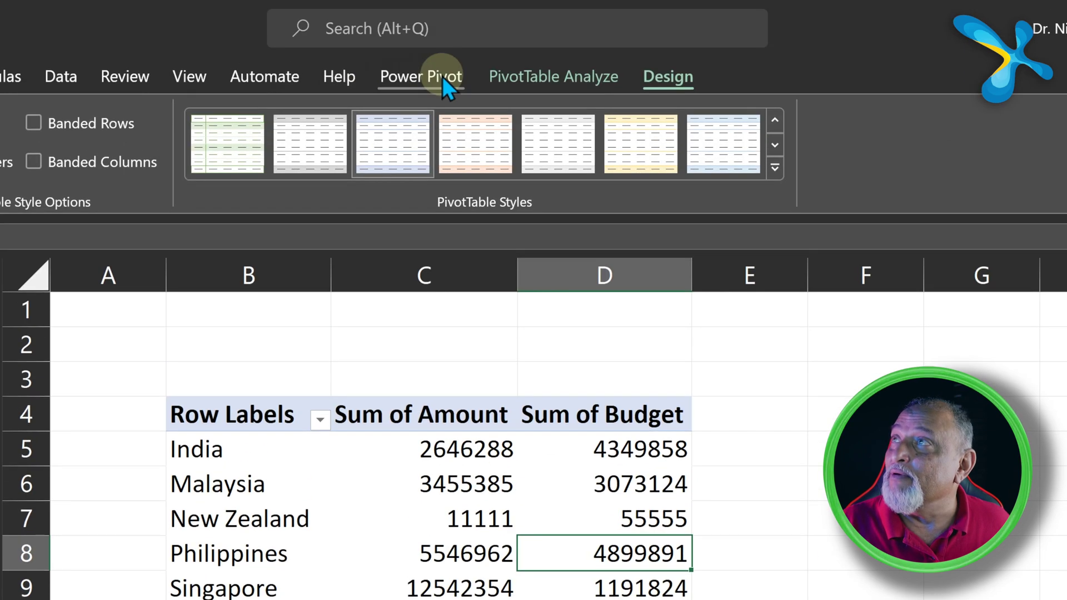
{"action": "left_click", "coordinate": [439, 76]}
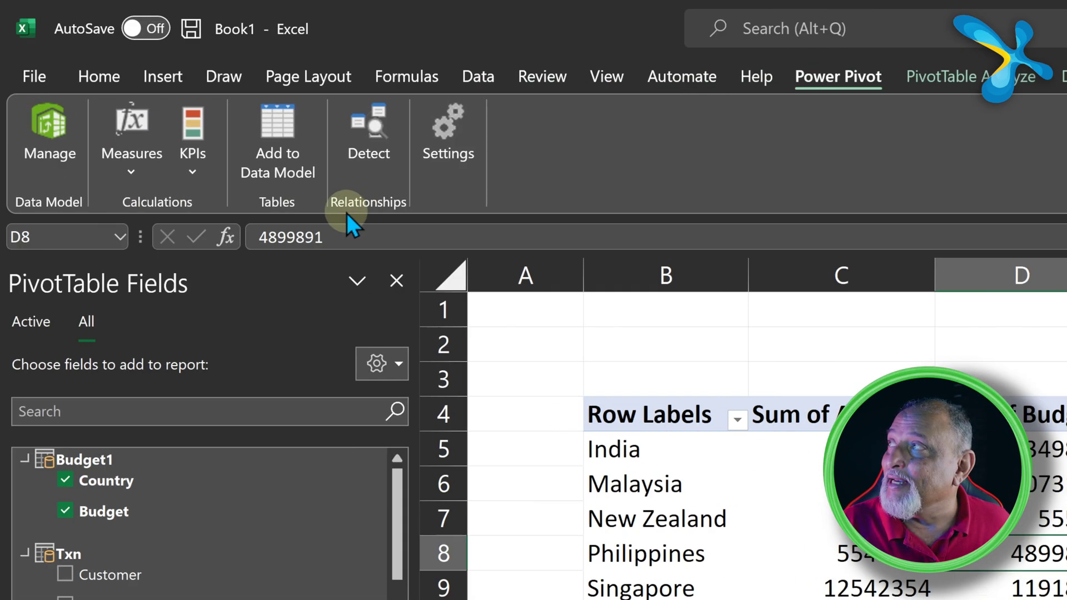
{"action": "left_click", "coordinate": [124, 170]}
{"action": "left_click", "coordinate": [190, 215]}
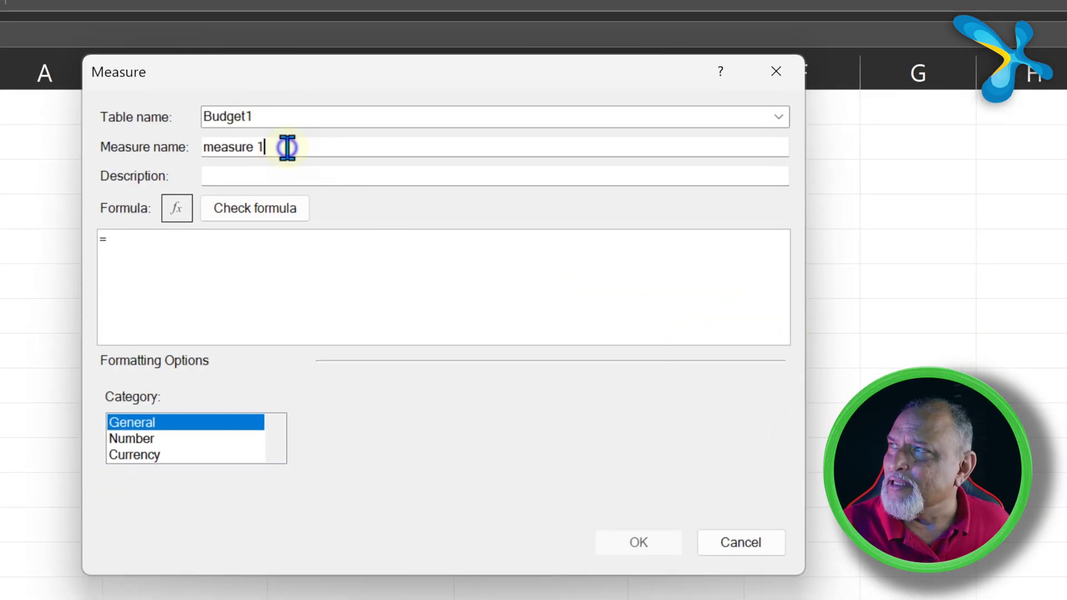
Name the measure Diff and begin its formula with sum(.
{"action": "left_click_drag", "start_coordinate": [287, 147], "coordinate": [87, 144]}
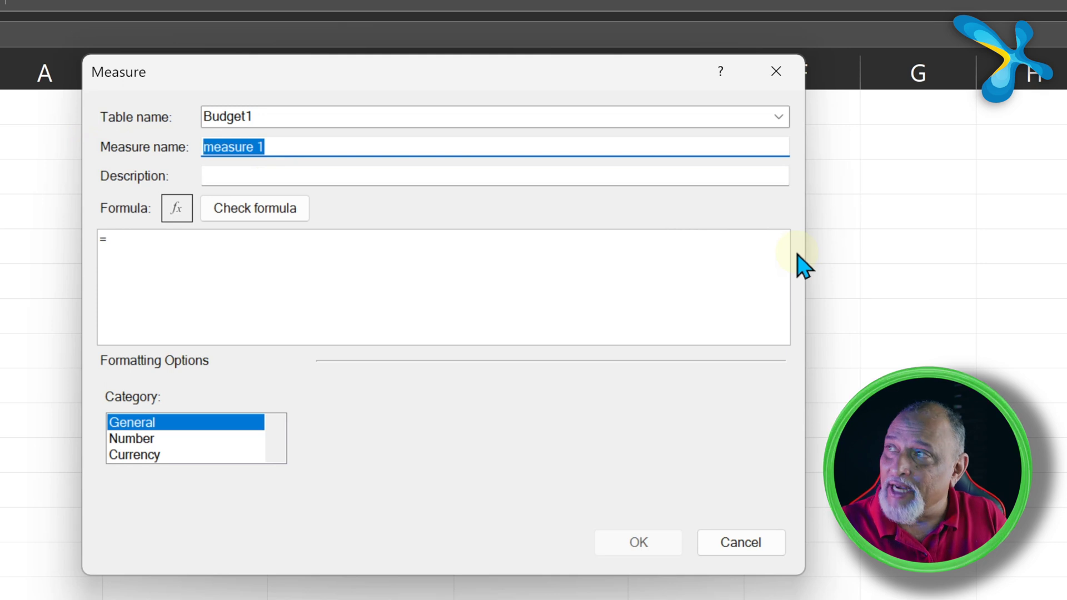
{"action": "type", "text": "Diff"}
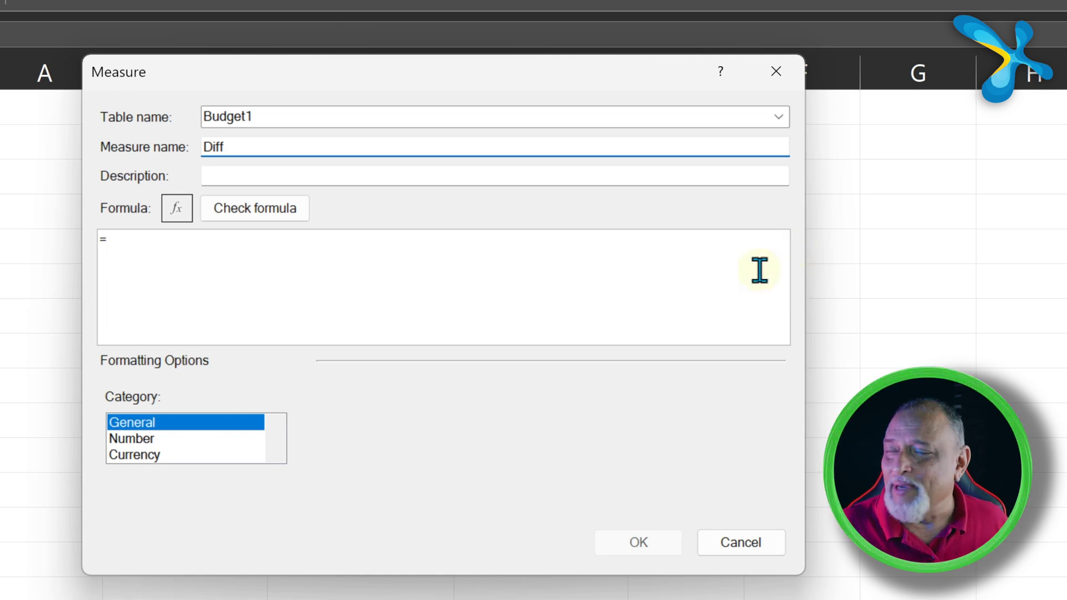
{"action": "left_click", "coordinate": [243, 267]}
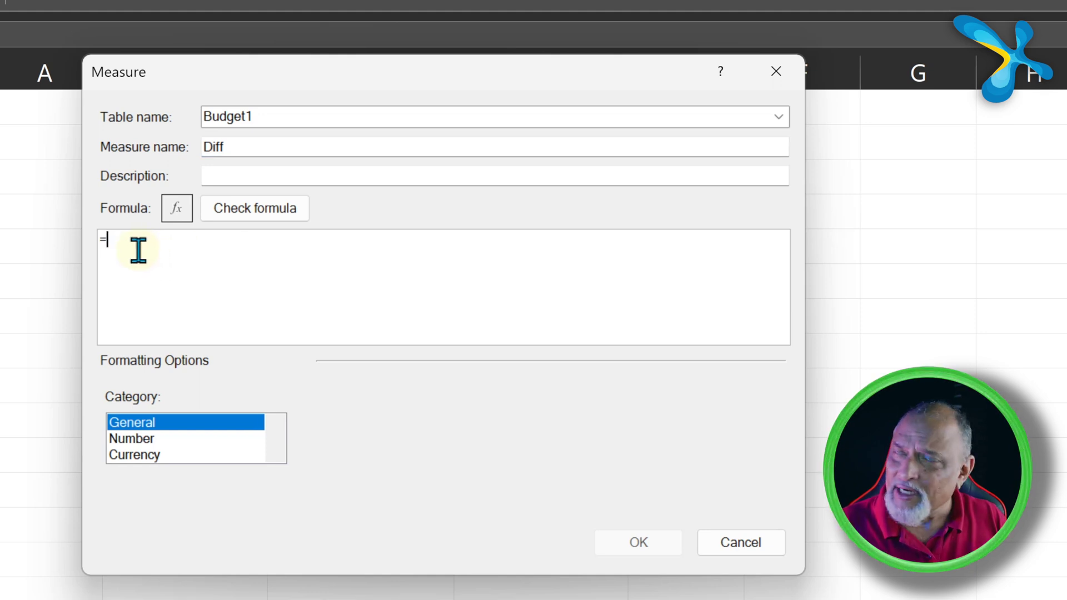
{"action": "type", "text": "["}
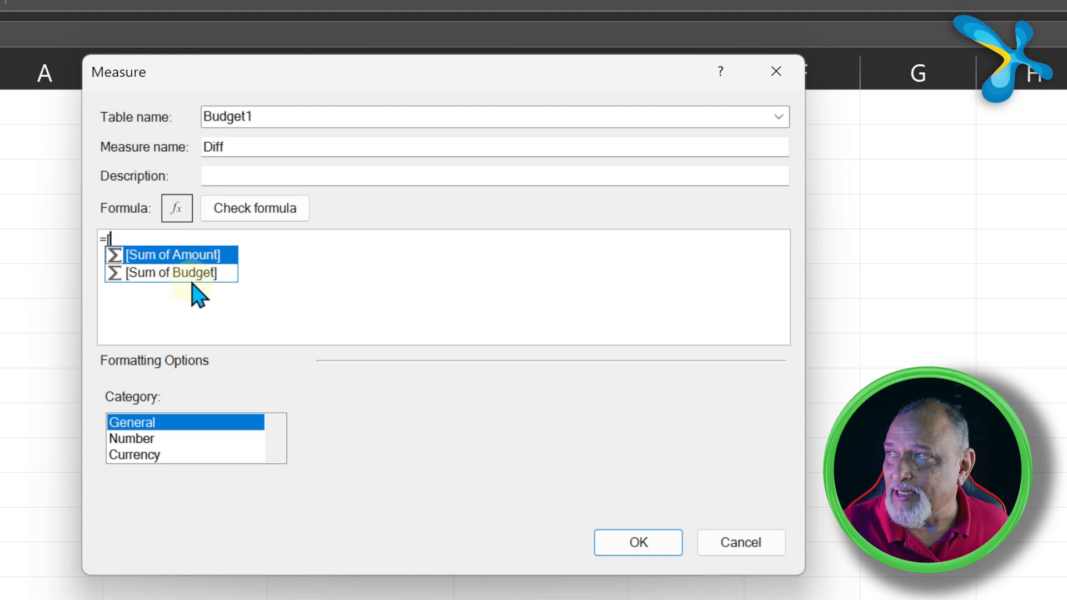
{"action": "left_click", "coordinate": [273, 259]}
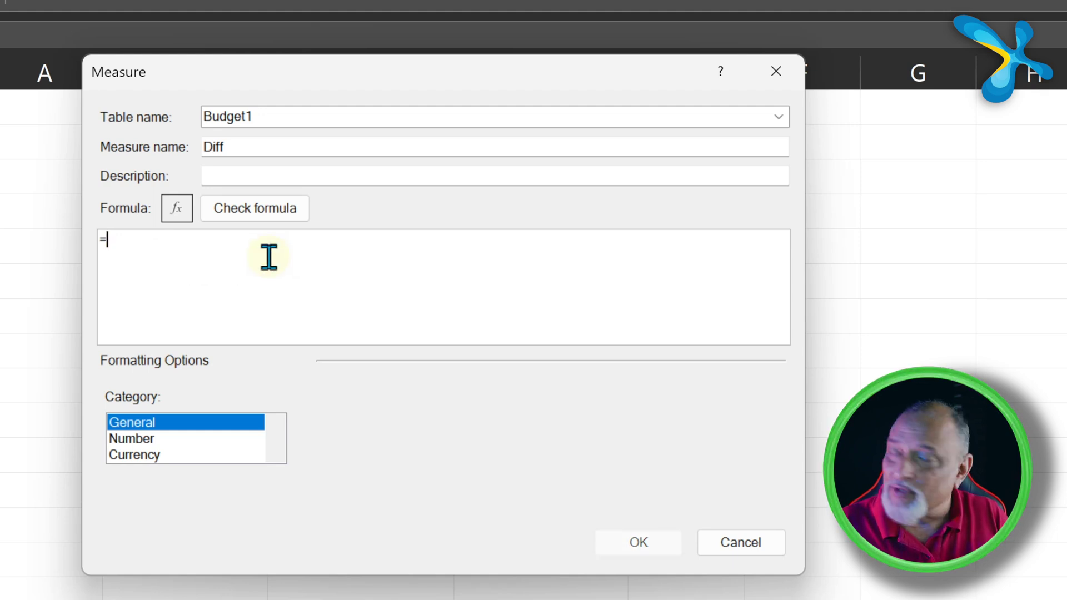
{"action": "type", "text": "txn"}
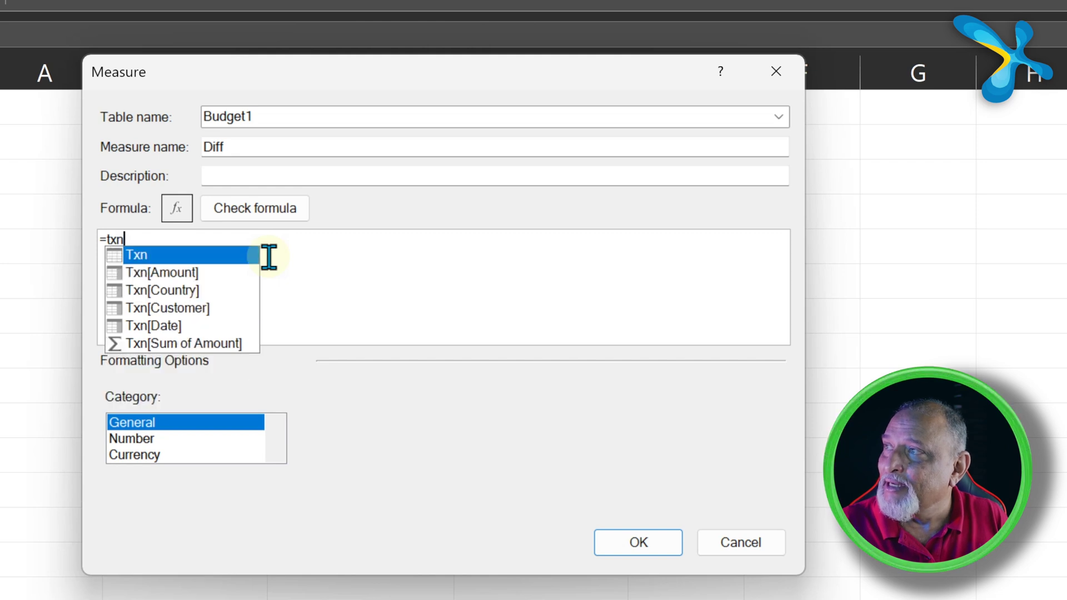
{"action": "key", "text": "BackSpace"}
{"action": "key", "text": "BackSpace"}
{"action": "key", "text": "BackSpace"}
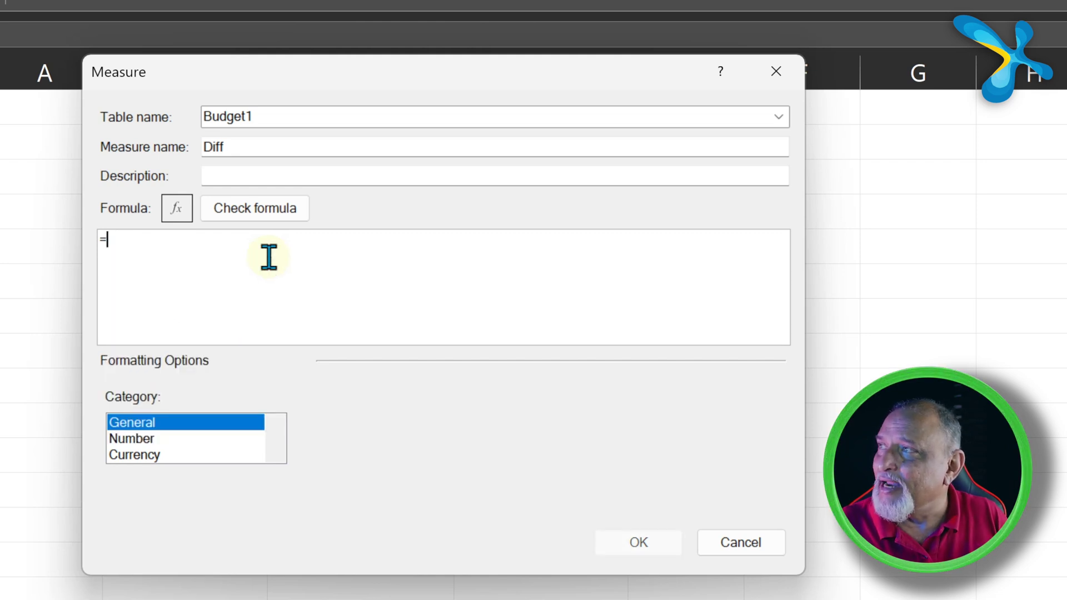
{"action": "type", "text": "su"}
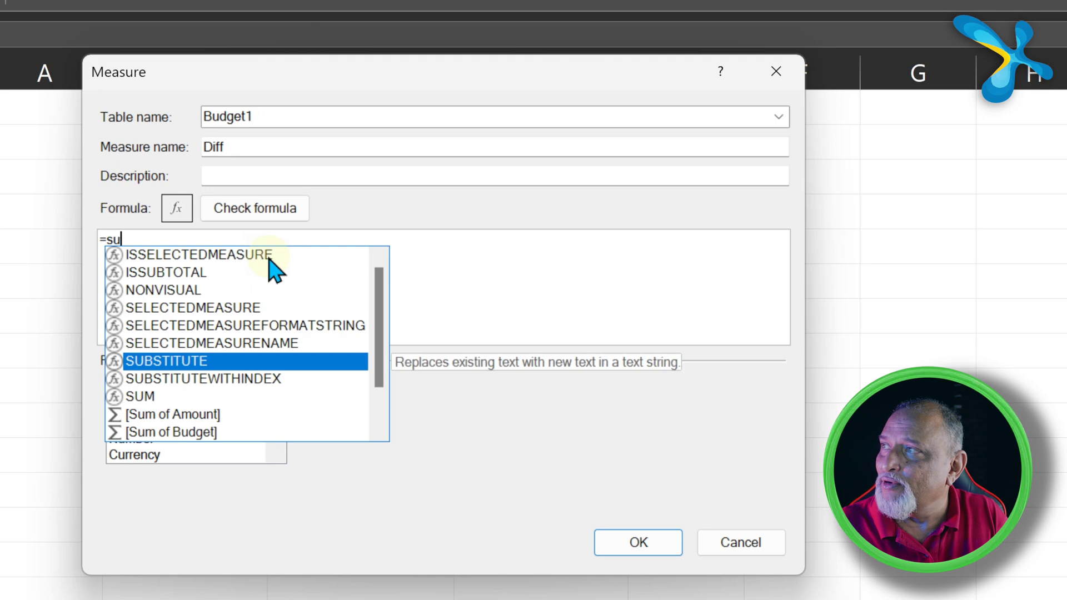
{"action": "type", "text": "m("}
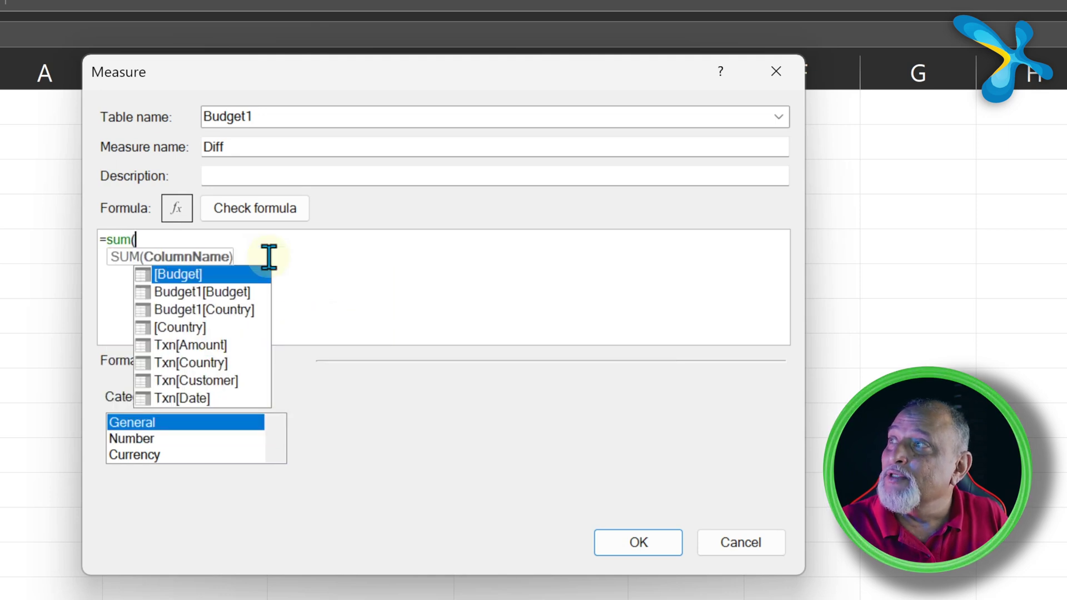
Complete the formula =sum(Txn[Amount])-sum(Budget1[Budget]) and check it for errors.
{"action": "key", "text": "Down"}
{"action": "key", "text": "Down"}
{"action": "key", "text": "Down"}
{"action": "key", "text": "Down"}
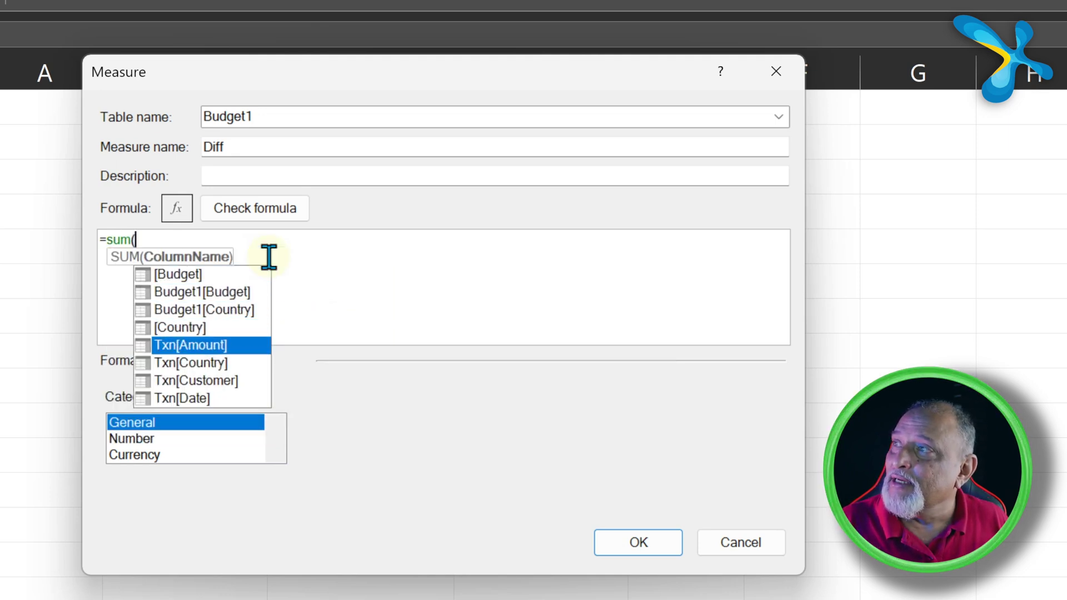
{"action": "key", "text": "Tab"}
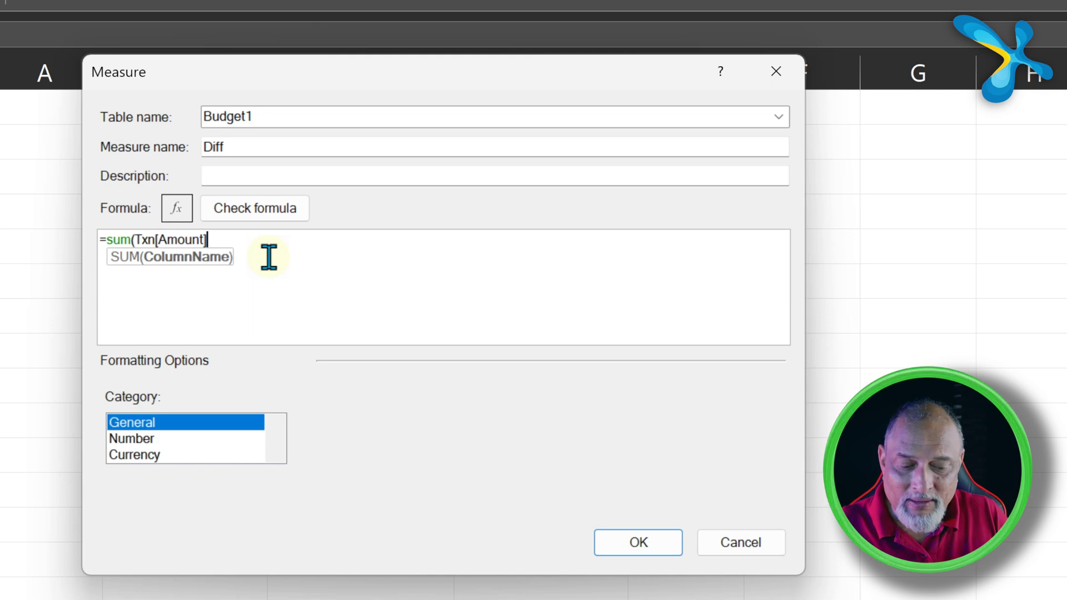
{"action": "type", "text": ")"}
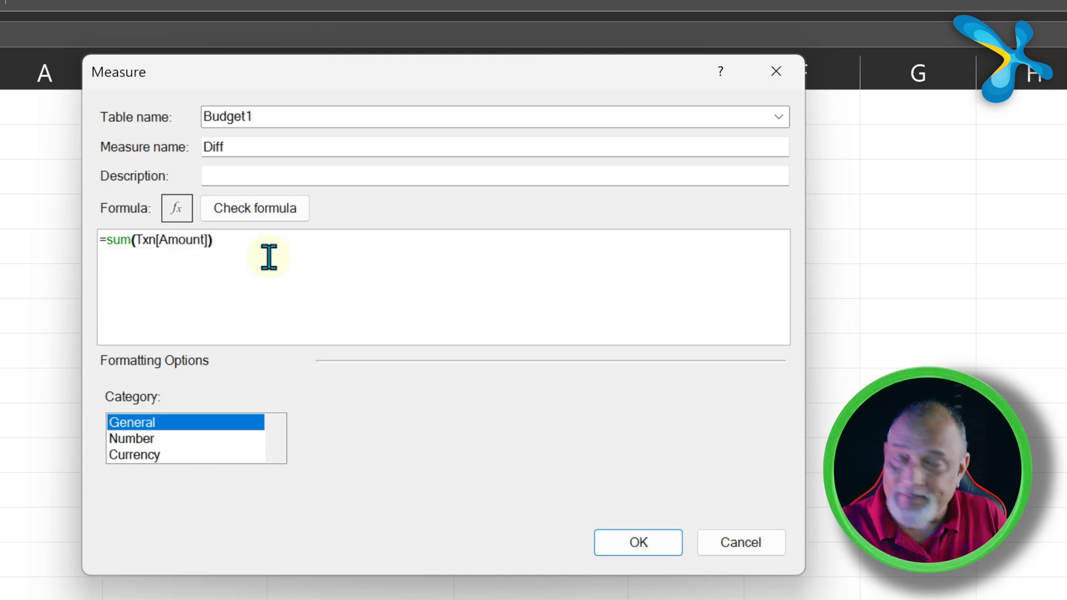
{"action": "type", "text": "-sum("}
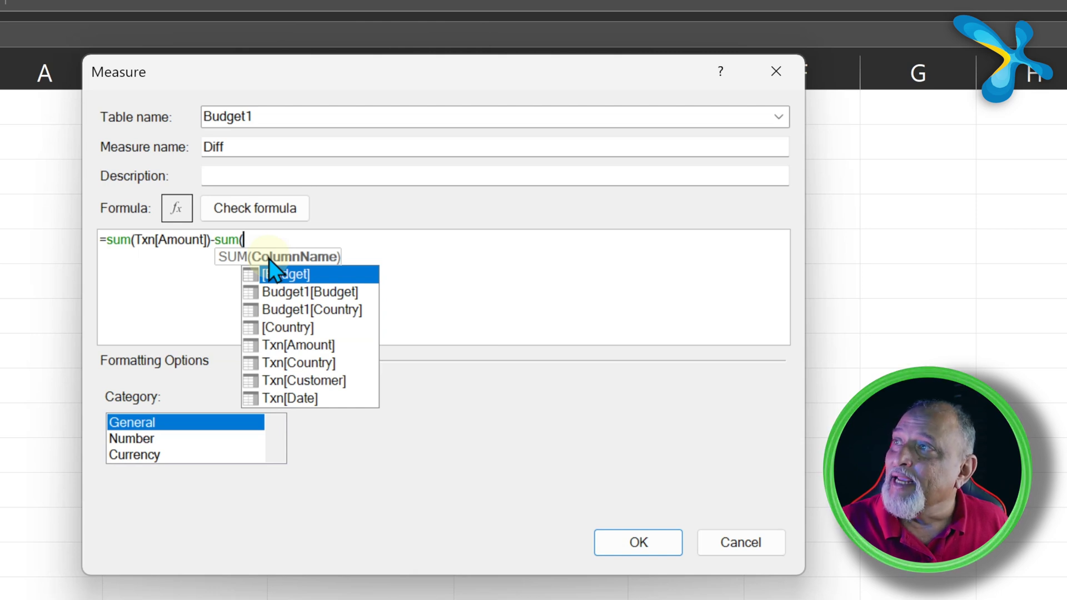
{"action": "key", "text": "Down"}
{"action": "key", "text": "Tab"}
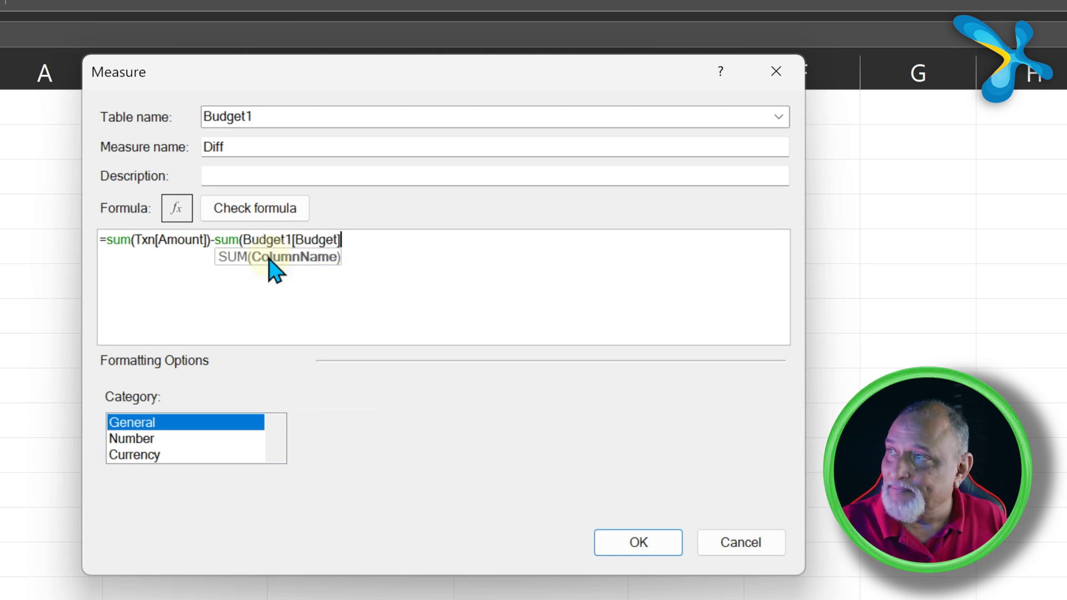
{"action": "type", "text": ")"}
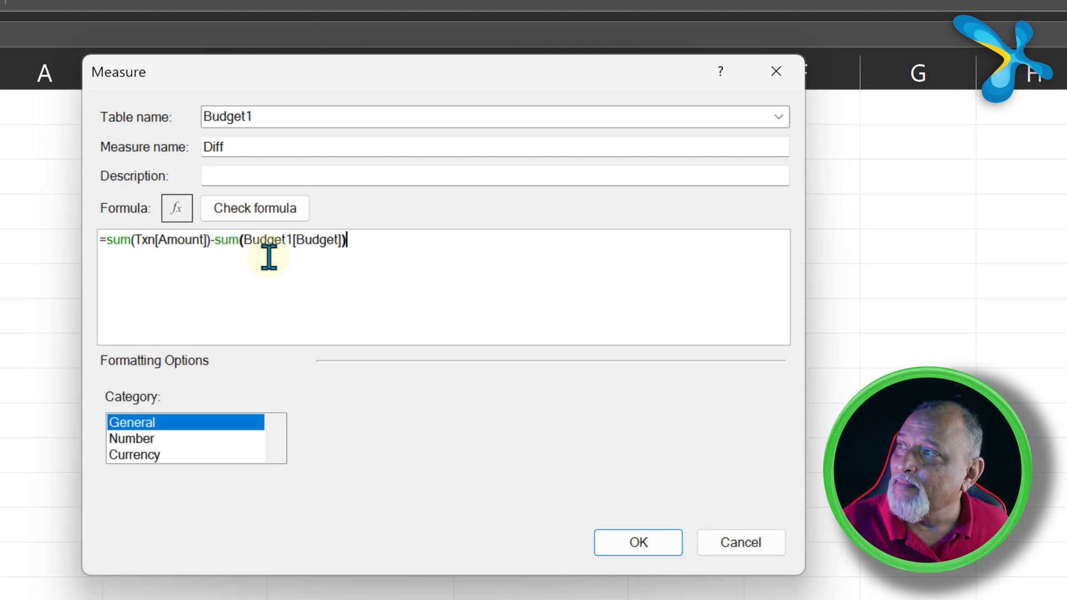
{"action": "left_click", "coordinate": [262, 218]}
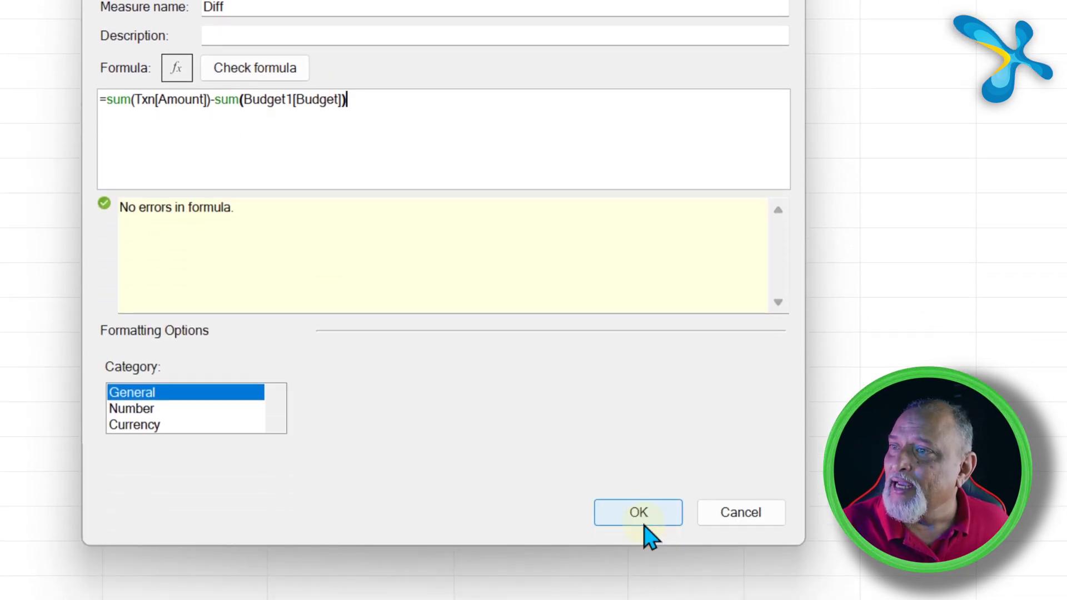
Create the Diff measure so the PivotTable gains a Diff column totalling 10622135.
{"action": "left_click", "coordinate": [639, 512]}
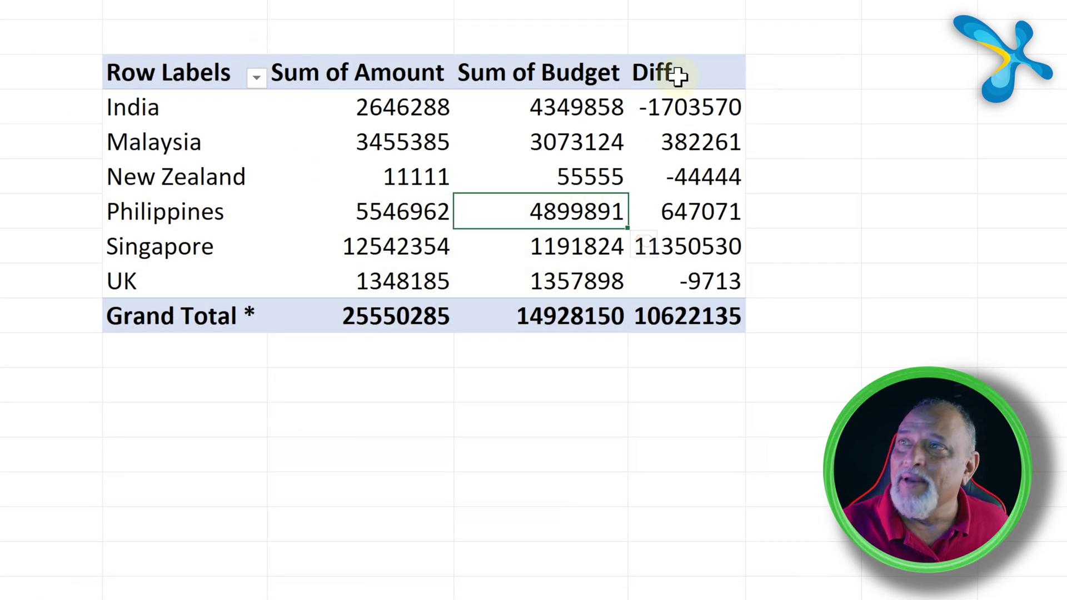
{"action": "mouse_move", "coordinate": [710, 284]}
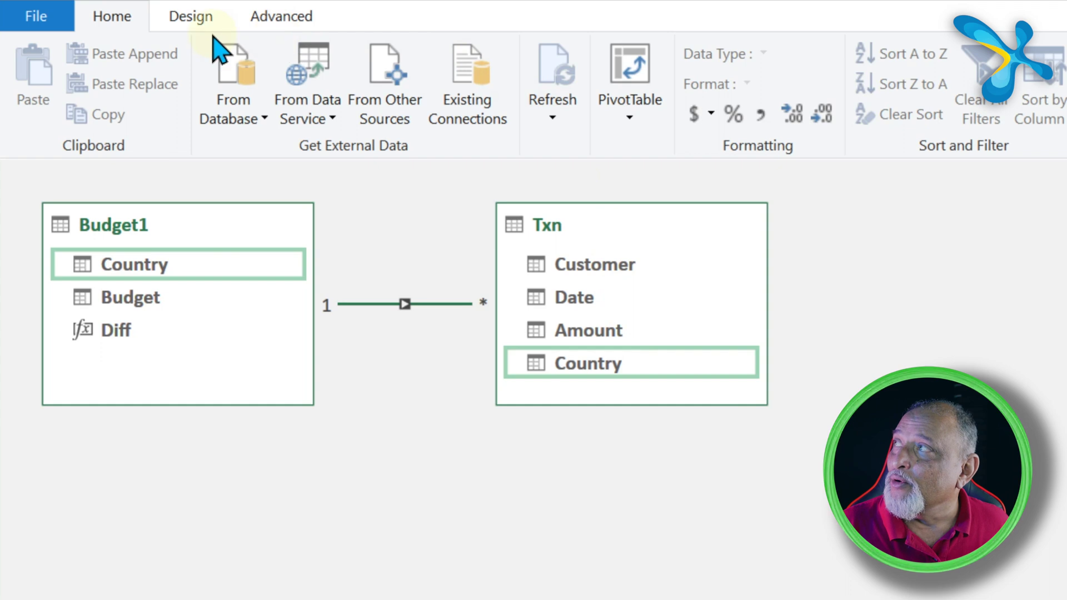
Show the Txn table's data grid in Power Pivot and display the Refresh options.
{"action": "left_click", "coordinate": [593, 107]}
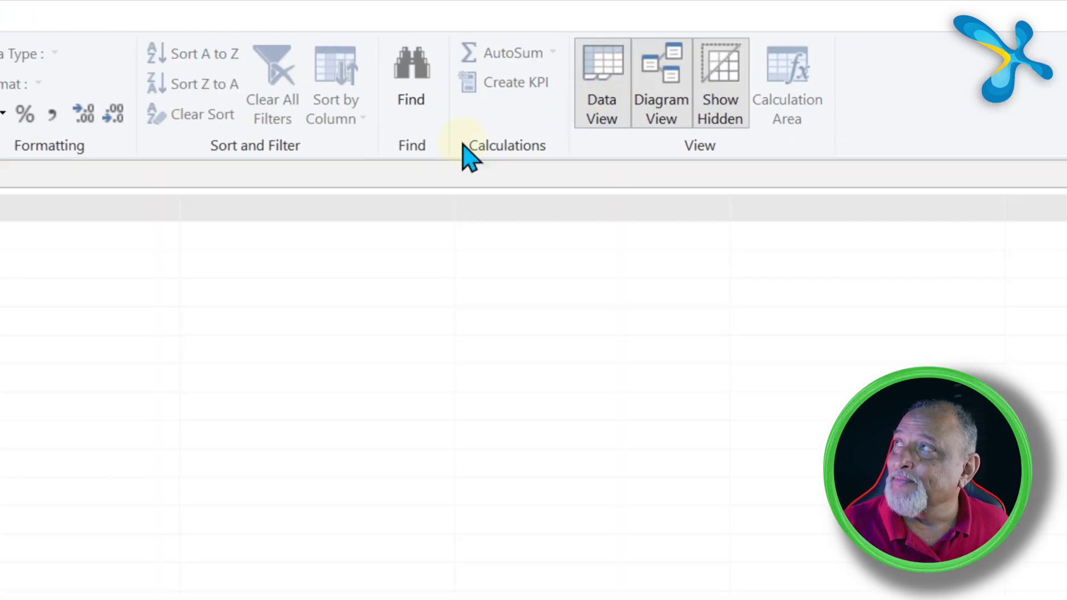
{"action": "left_click", "coordinate": [551, 118]}
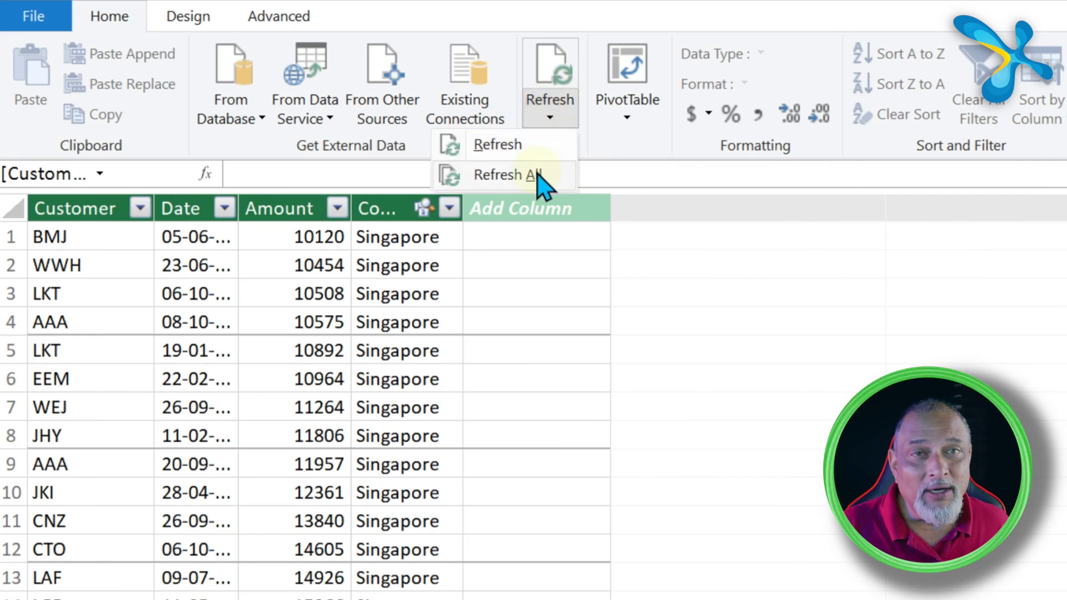